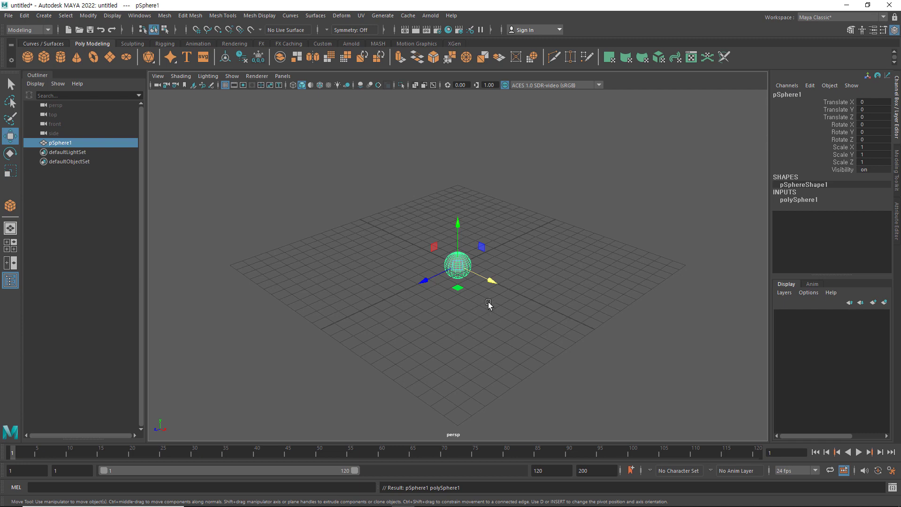
# Move the sphere to about -0.64 in X, rotate it about -13.4 degrees around Y, and try scaling it uniformly.
pyautogui.moveTo(489, 281); pyautogui.dragTo(481, 325)
pyautogui.press('e')
pyautogui.press('r')
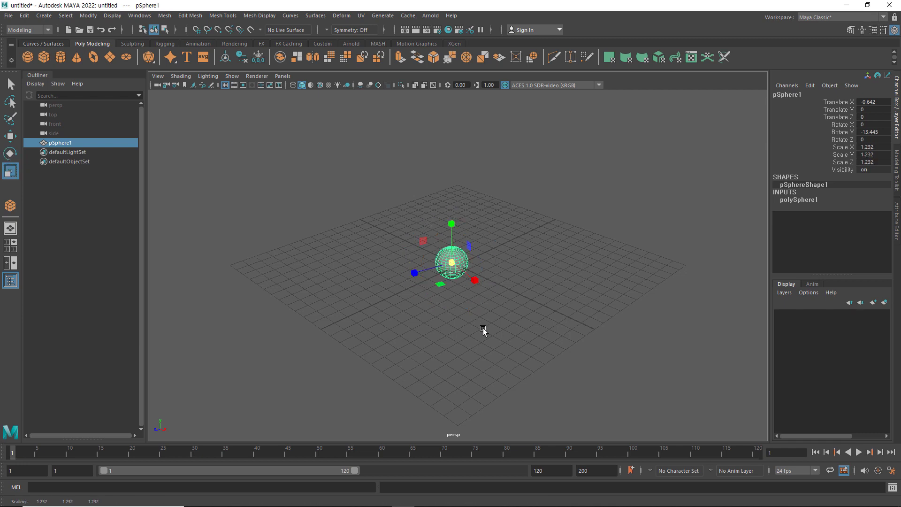
pyautogui.click(482, 312)
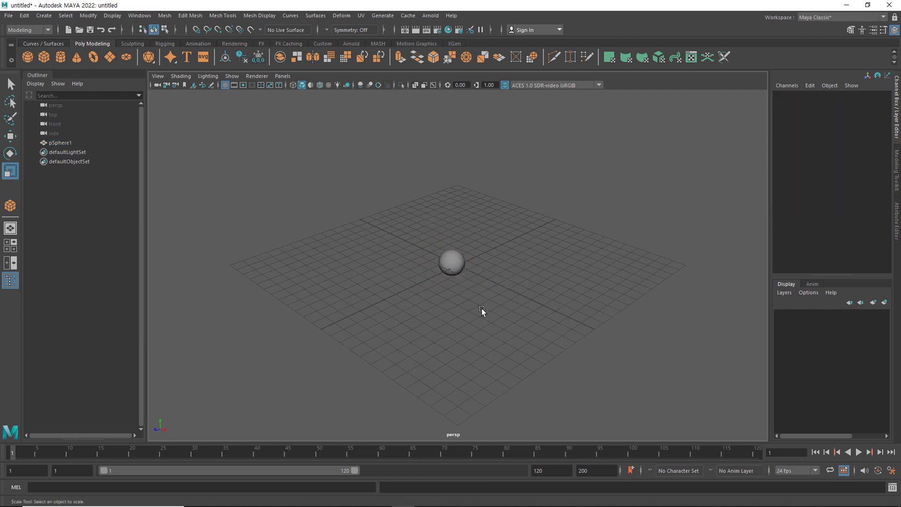
pyautogui.click(456, 259)
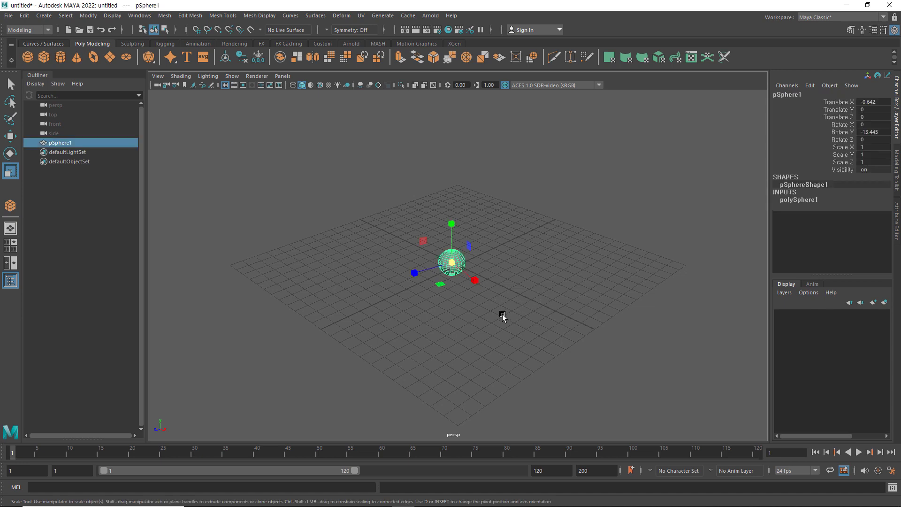
# Switch the sphere to vertex selection mode and activate the Move tool.
pyautogui.rightClick(459, 260)
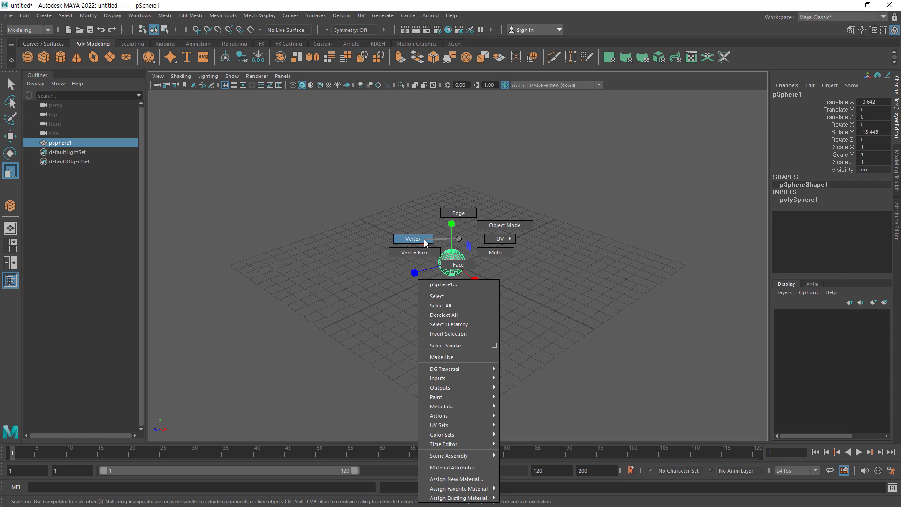
pyautogui.click(458, 265)
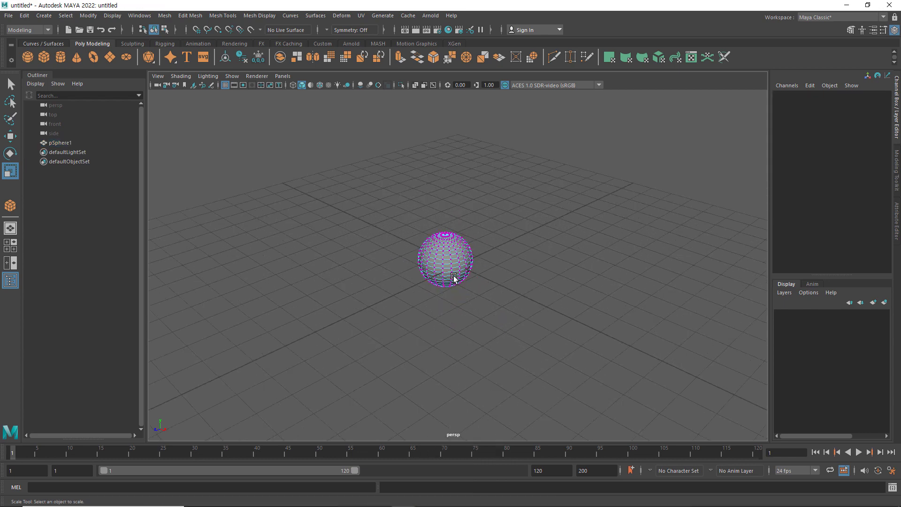
pyautogui.scroll(5, 454, 278)
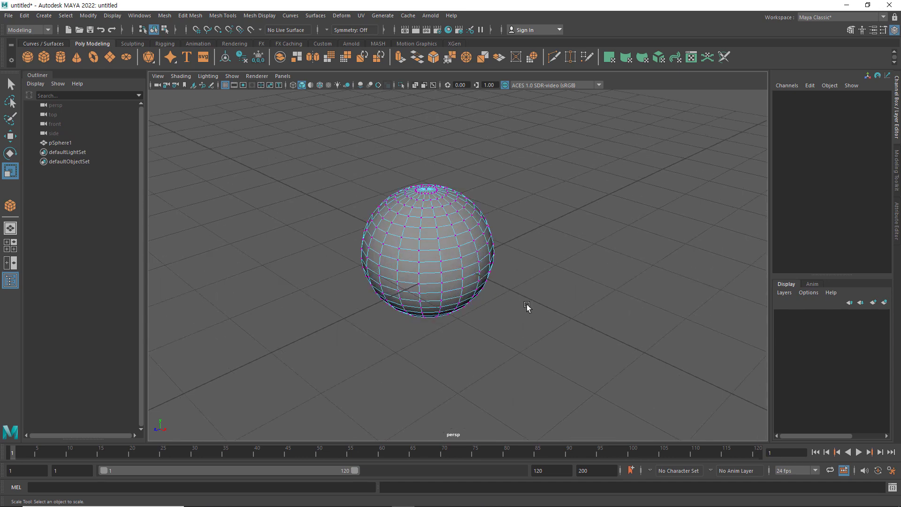
pyautogui.click(439, 239)
pyautogui.click(540, 260)
pyautogui.press('w')
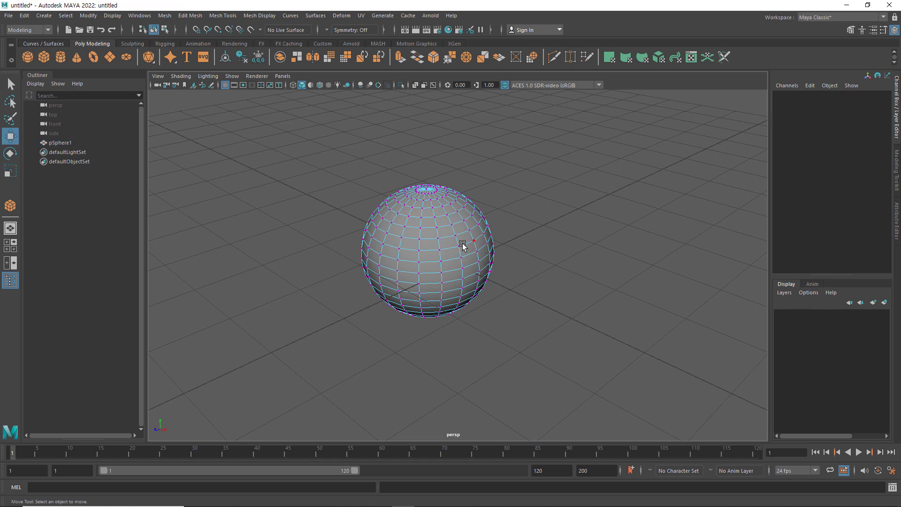
# Try to pull a single vertex on the sphere's front about 0.76 along X, and undo the move.
pyautogui.scroll(3, 431, 240)
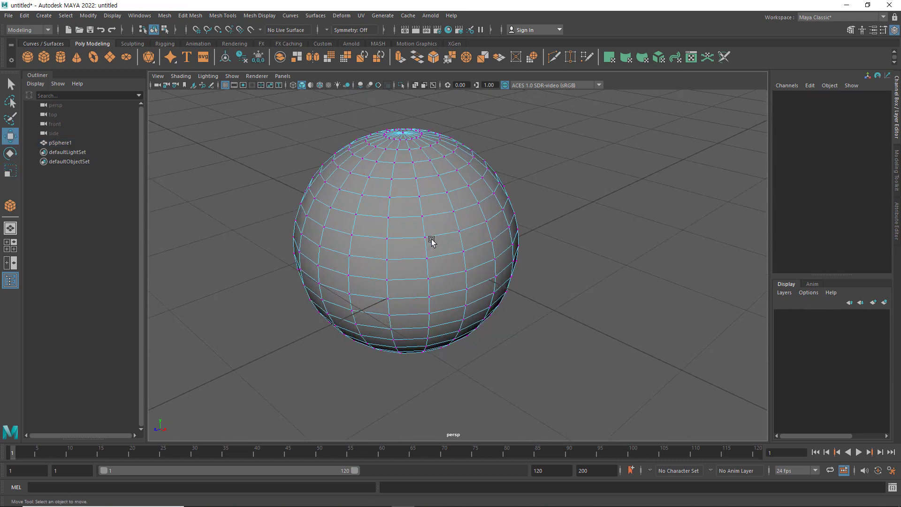
pyautogui.click(389, 217)
pyautogui.click(463, 251)
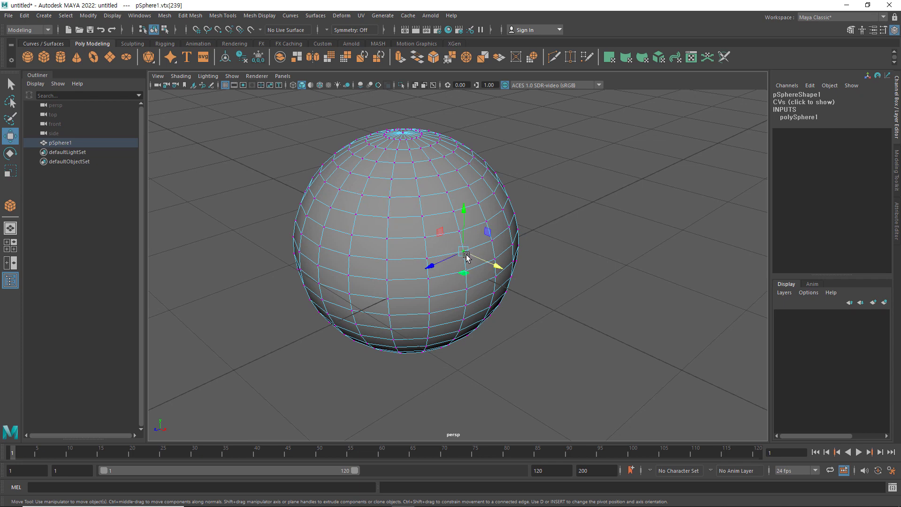
pyautogui.click(428, 258)
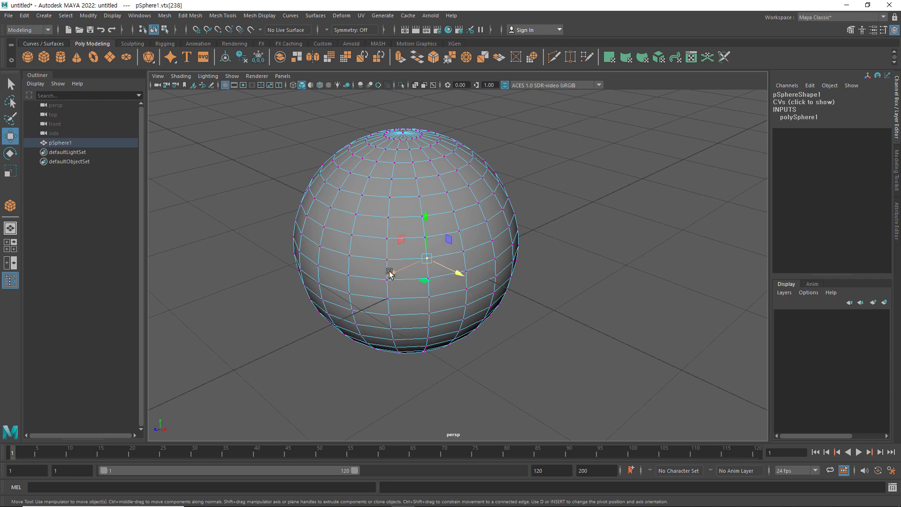
pyautogui.moveTo(457, 273); pyautogui.dragTo(535, 328)
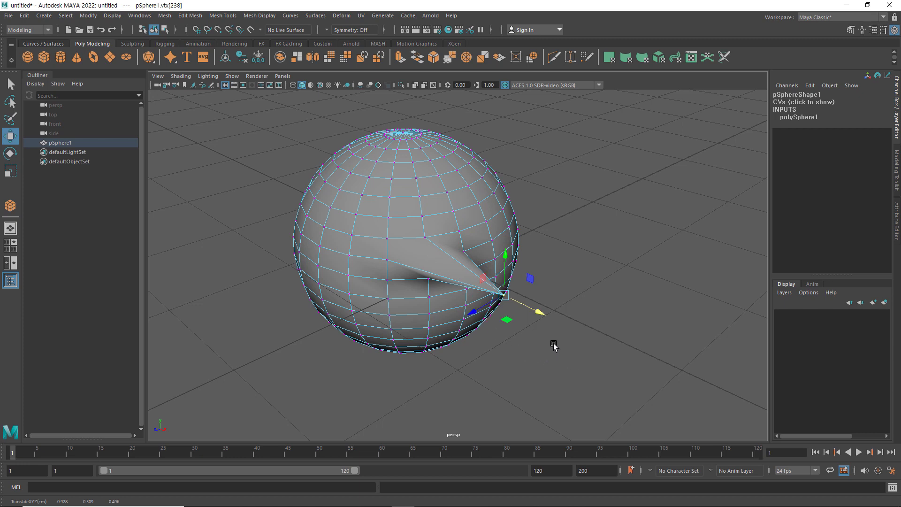
pyautogui.hotkey('ctrl', 'z')
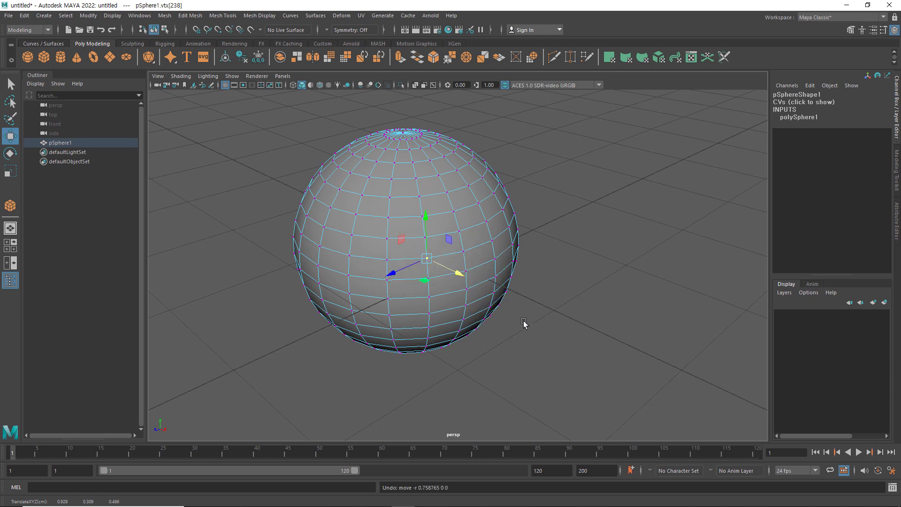
# Try to pull a single edge about 0.34 along X in edge mode, and undo the move.
pyautogui.rightClick(440, 224)
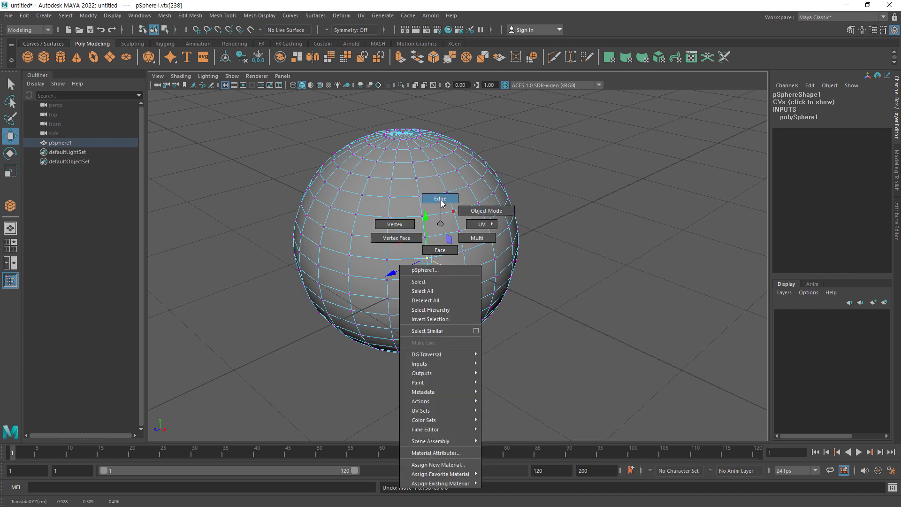
pyautogui.click(441, 202)
pyautogui.click(445, 212)
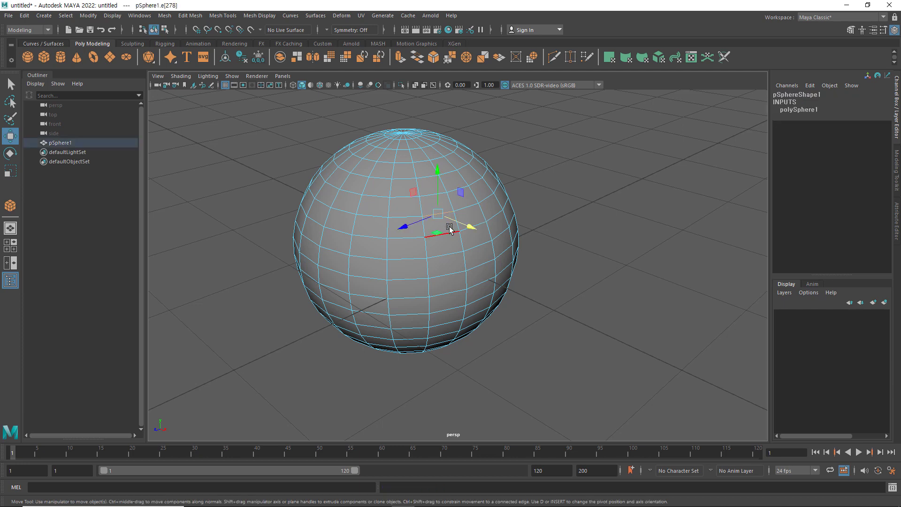
pyautogui.moveTo(470, 235); pyautogui.dragTo(502, 253)
pyautogui.hotkey('ctrl', 'z')
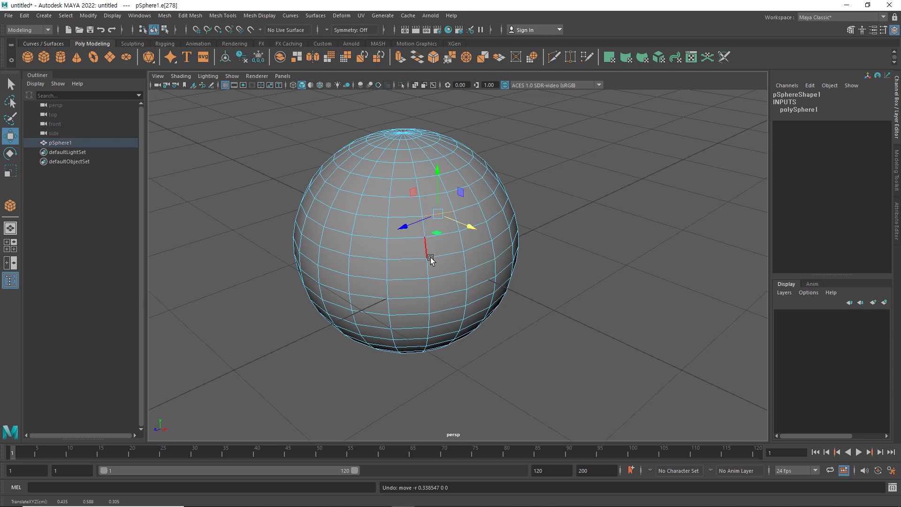
# Try to pull a single face about 0.58 along X in face mode, and undo the move.
pyautogui.rightClick(444, 240)
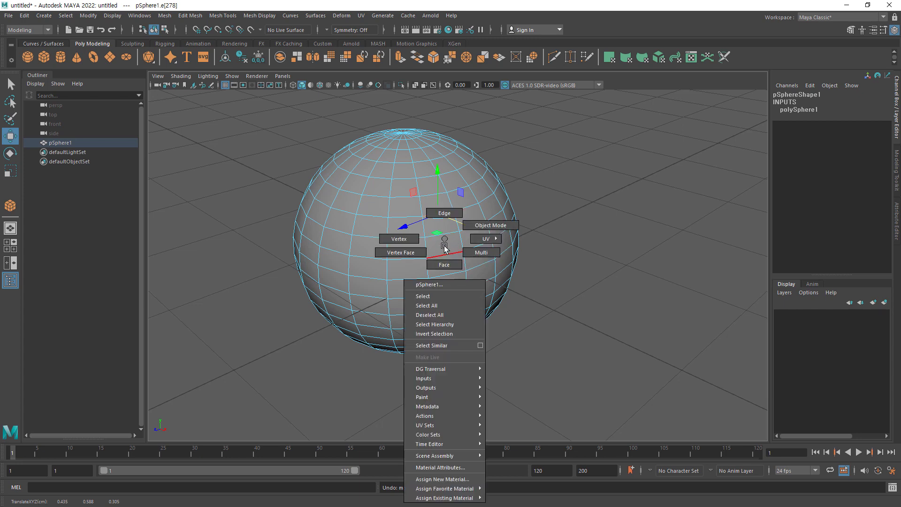
pyautogui.click(444, 265)
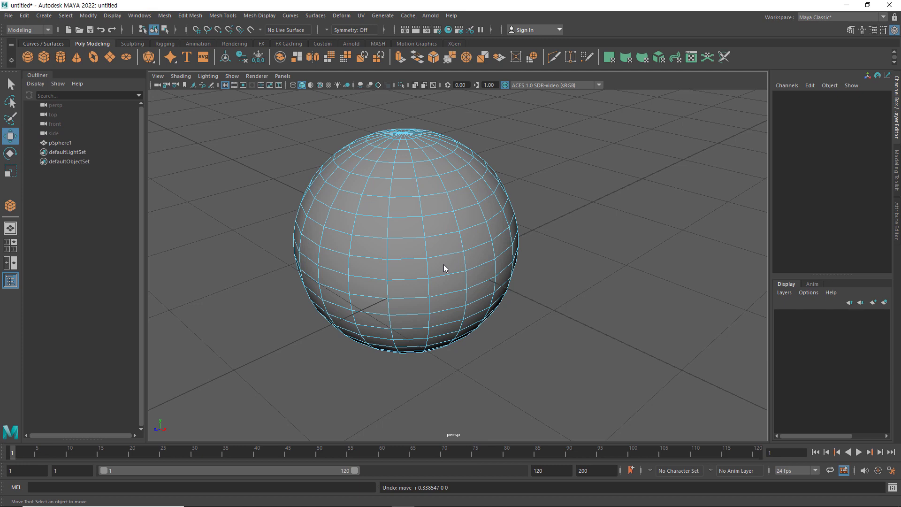
pyautogui.click(412, 233)
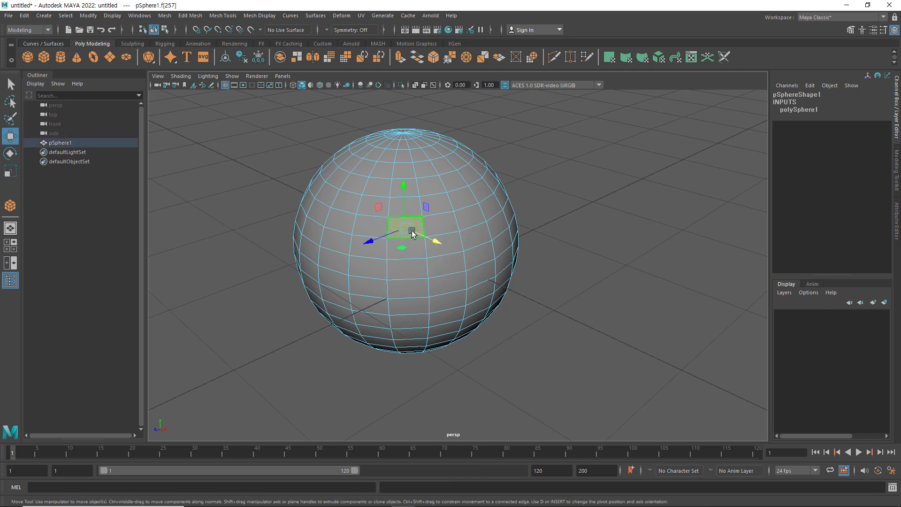
pyautogui.click(467, 218)
pyautogui.moveTo(506, 231); pyautogui.dragTo(572, 259)
pyautogui.hotkey('ctrl', 'z')
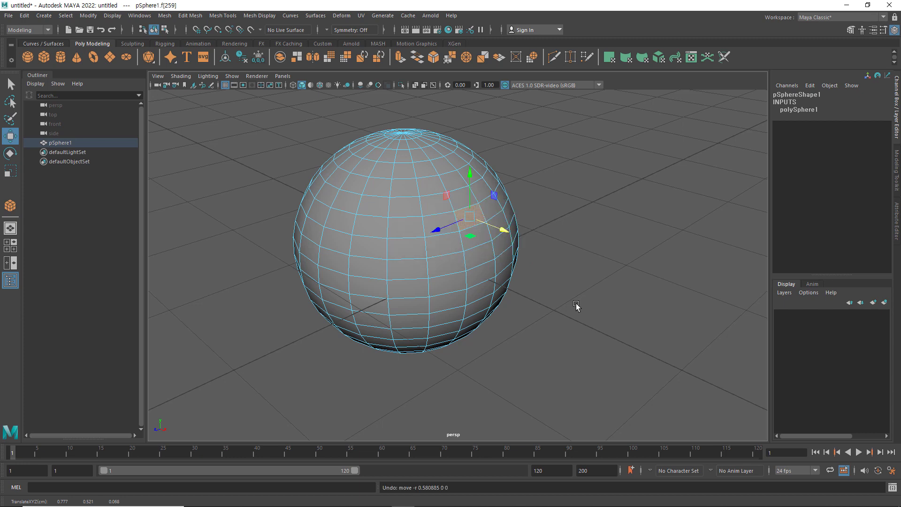
# In Multi component mode, select a vertex, an edge and a face in turn, and try moving the face slightly along X.
pyautogui.rightClick(416, 230)
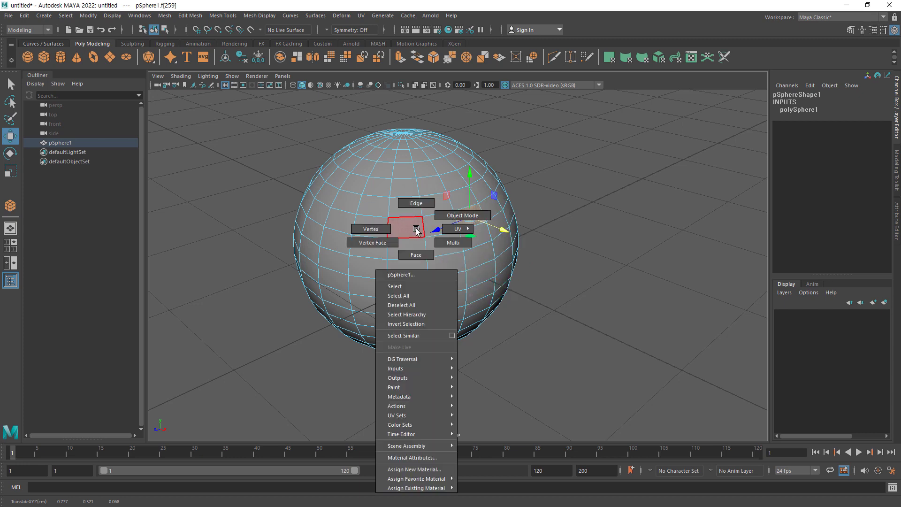
pyautogui.click(450, 243)
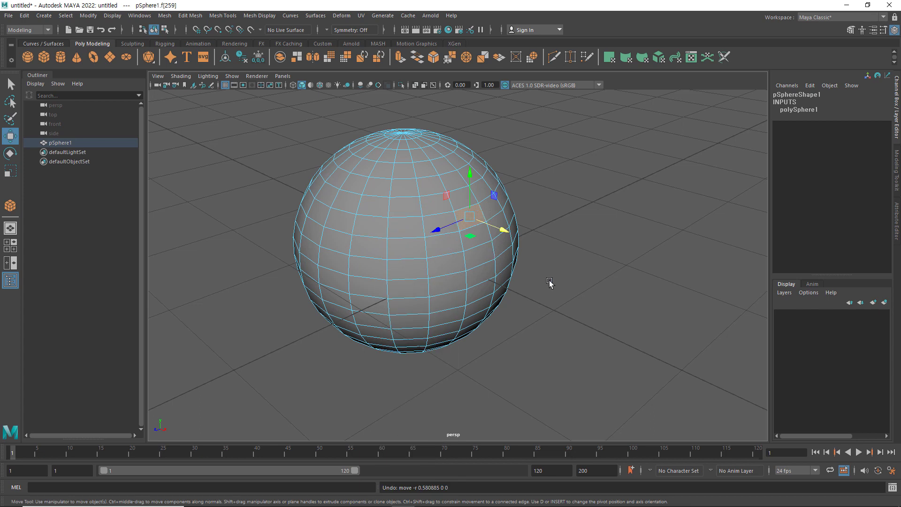
pyautogui.click(388, 240)
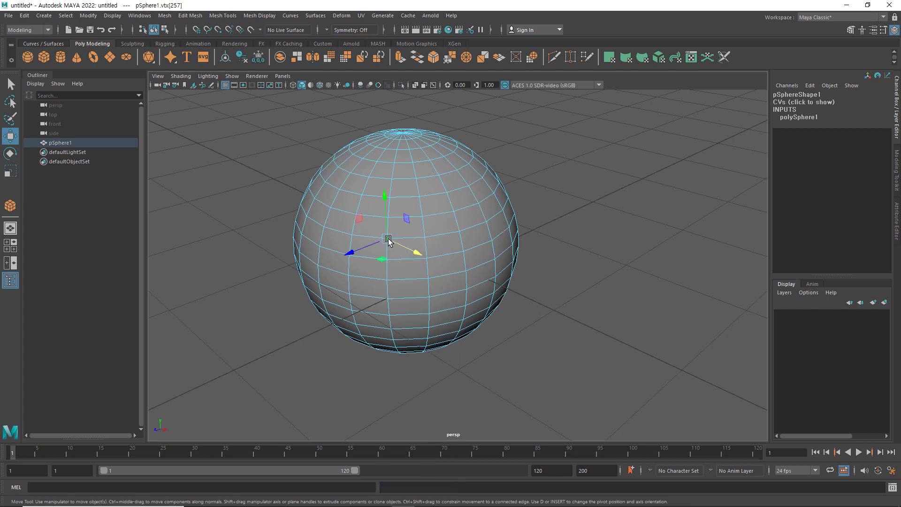
pyautogui.click(443, 236)
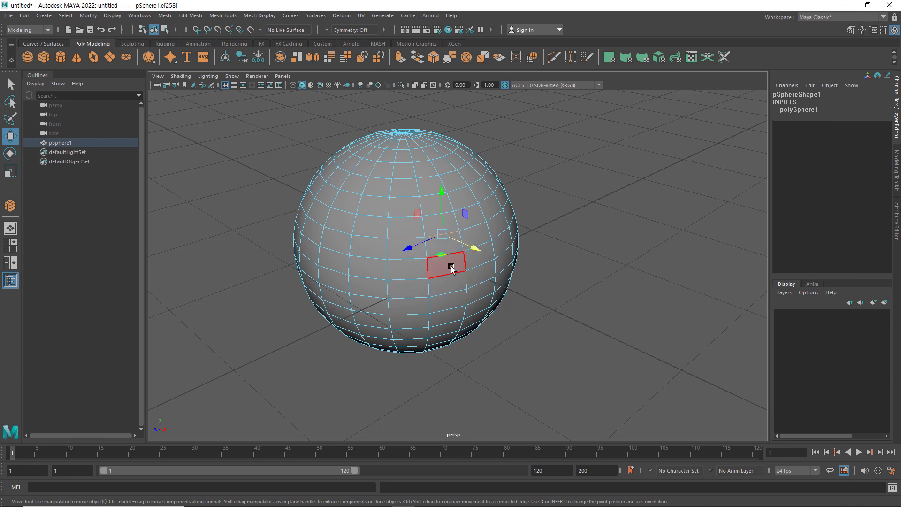
pyautogui.click(409, 269)
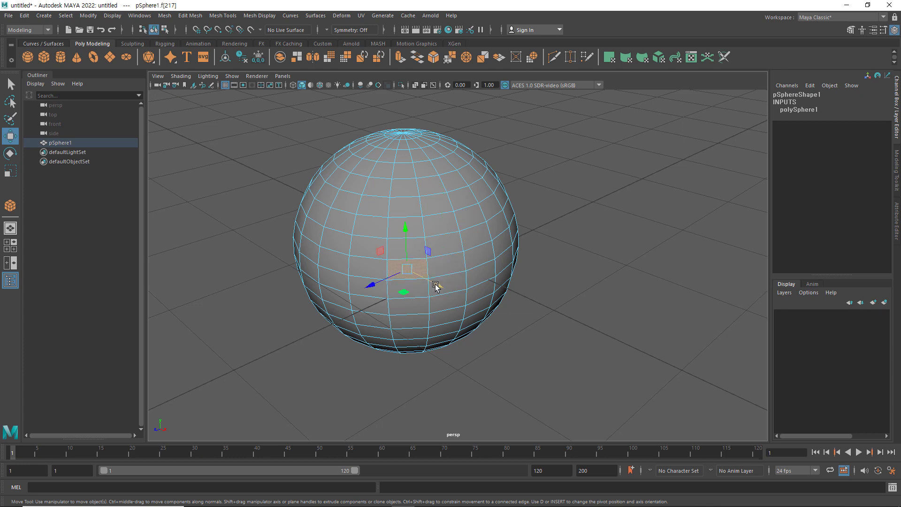
pyautogui.moveTo(436, 287)
pyautogui.mouseDown()
pyautogui.moveTo(455, 302)
pyautogui.moveTo(428, 282)
pyautogui.mouseUp()
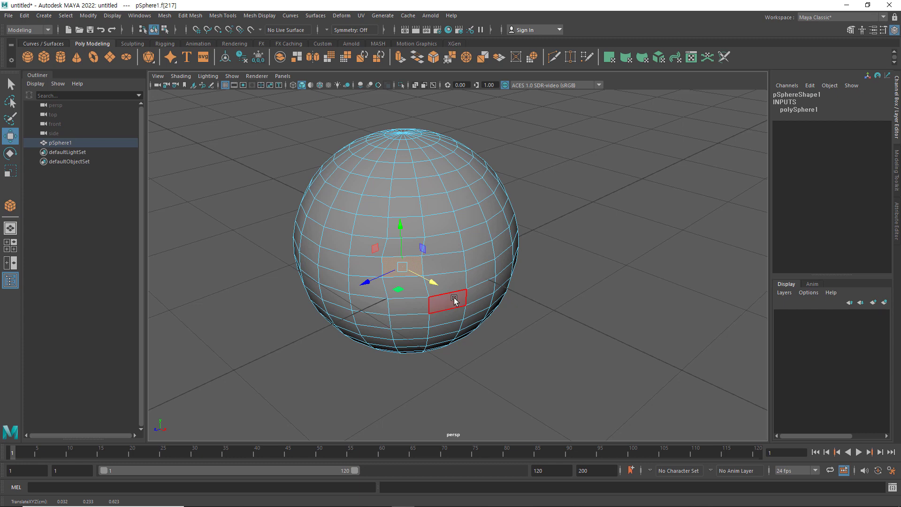
# Return to Object Mode and move the whole sphere to about -0.56 in X, keeping it selected.
pyautogui.rightClick(440, 231)
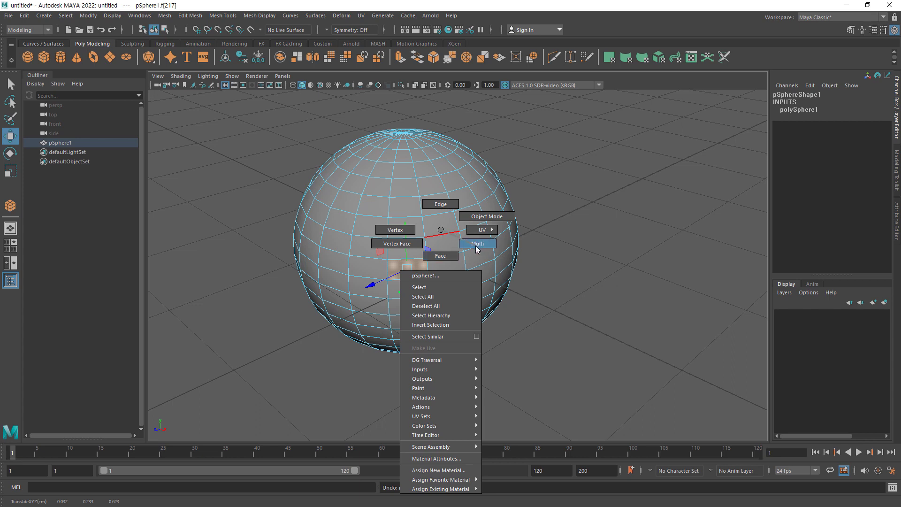
pyautogui.click(480, 217)
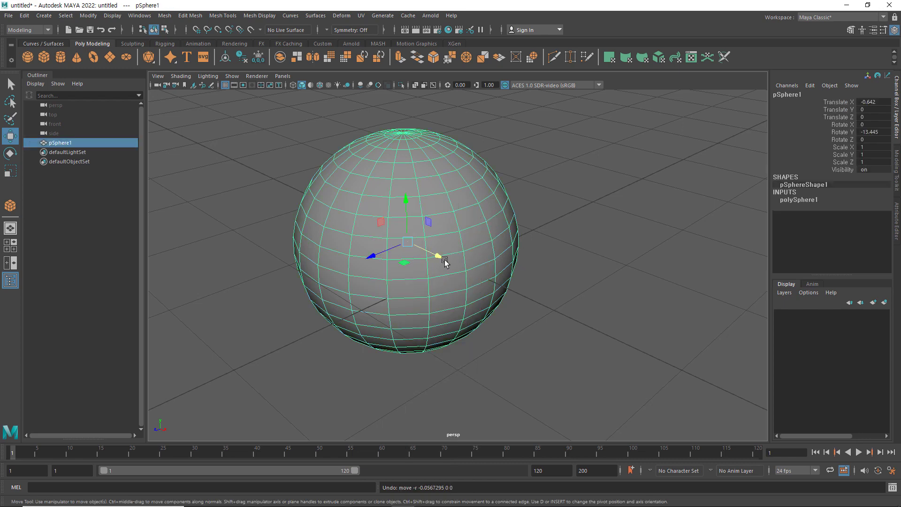
pyautogui.moveTo(442, 259)
pyautogui.mouseDown()
pyautogui.moveTo(439, 252)
pyautogui.moveTo(446, 258)
pyautogui.mouseUp()
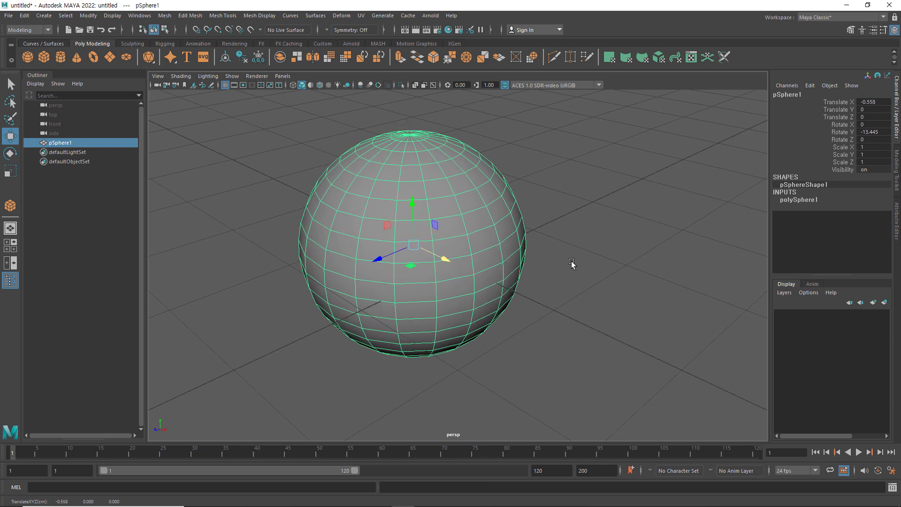
pyautogui.click(562, 273)
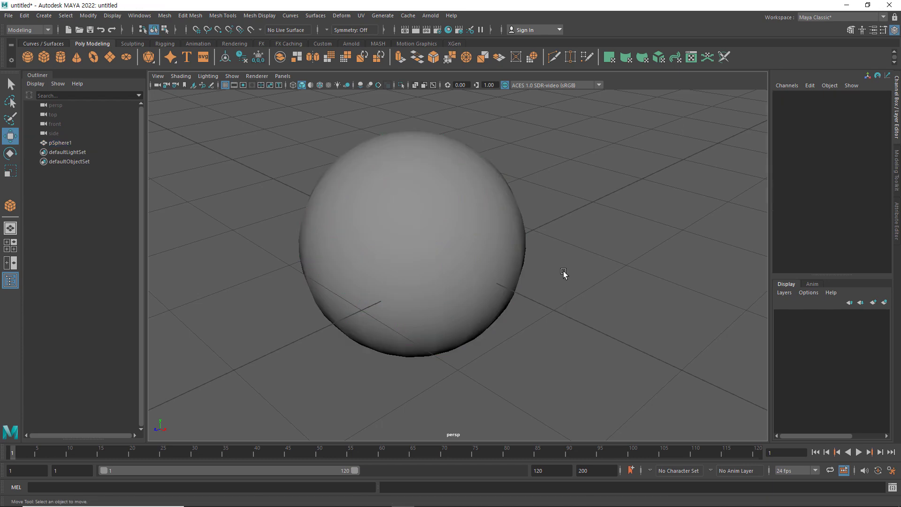
pyautogui.click(443, 252)
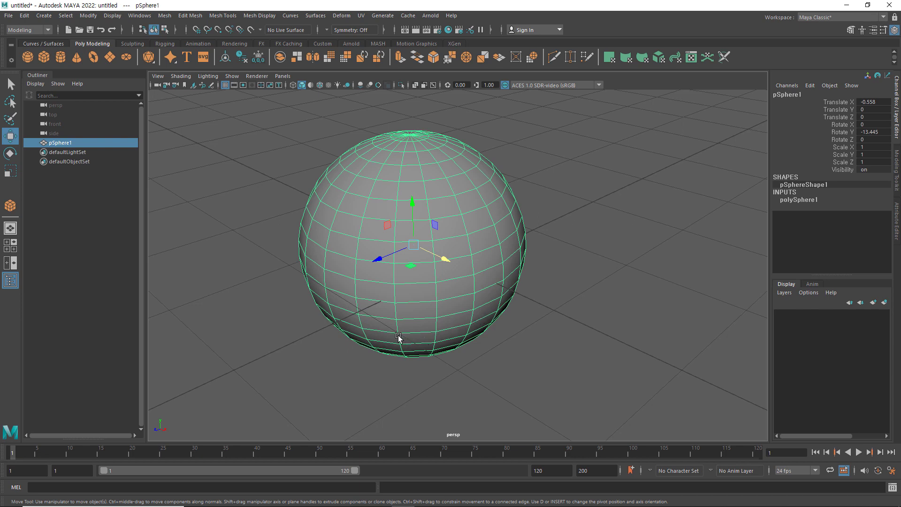
# In vertex mode, select three adjacent vertices in one row on the sphere's front and pull them outward along X.
pyautogui.rightClick(450, 251)
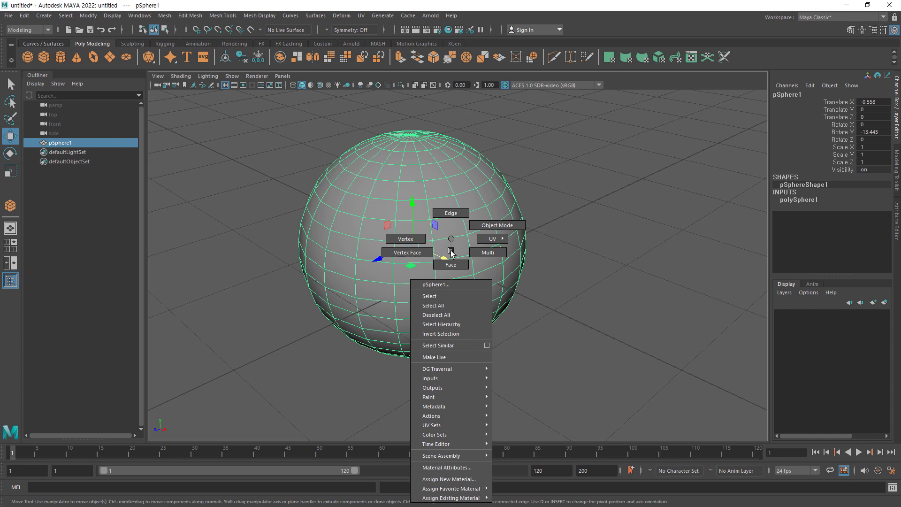
pyautogui.click(414, 240)
pyautogui.click(558, 325)
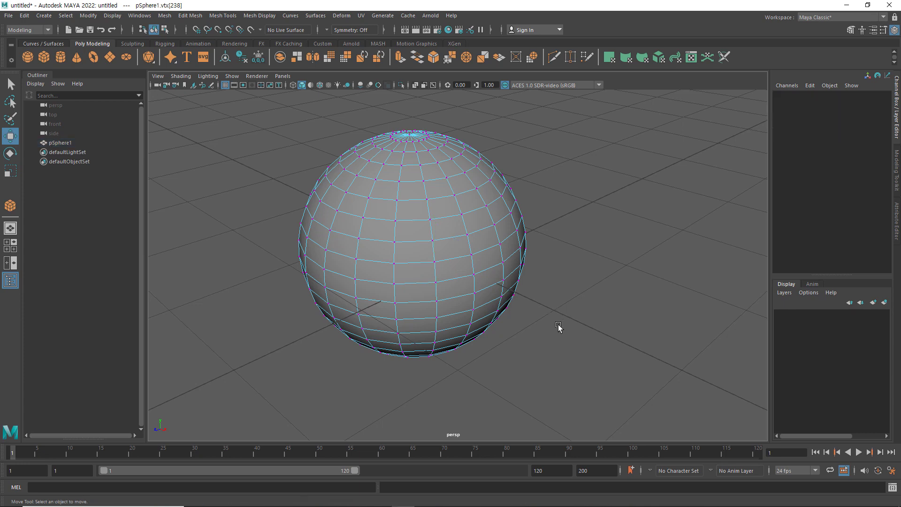
pyautogui.click(433, 242)
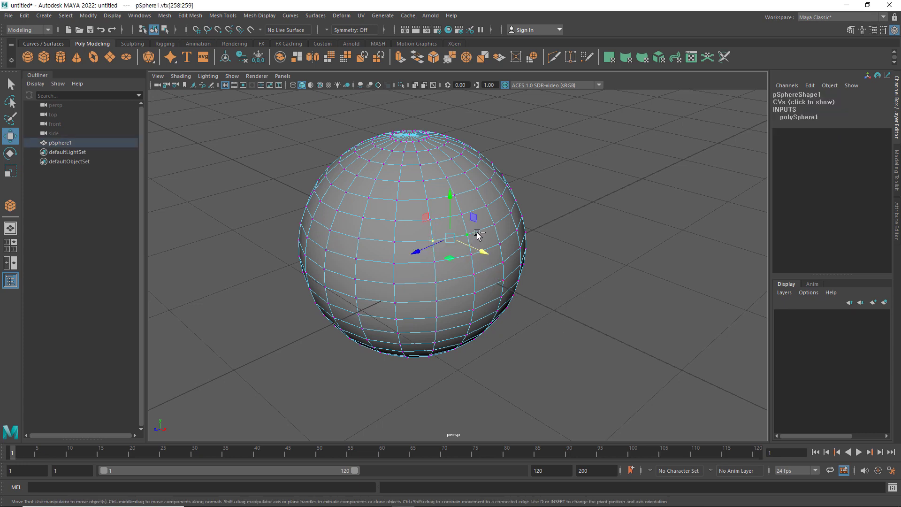
pyautogui.keyDown('shift'); pyautogui.click(495, 225); pyautogui.keyUp('shift')
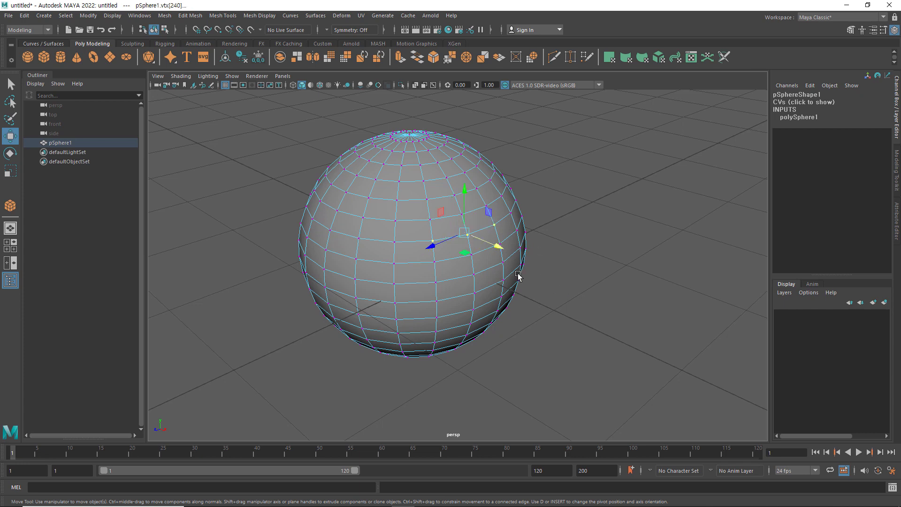
pyautogui.moveTo(499, 252); pyautogui.dragTo(535, 266)
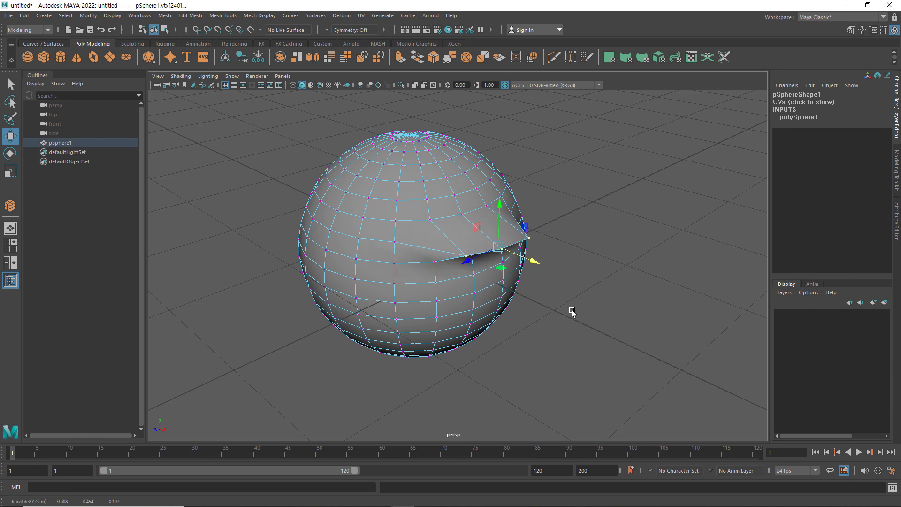
# Undo the outward move of the three vertices, box-select a block of vertices on the sphere's front, and clear the selection.
pyautogui.hotkey('ctrl', 'z')
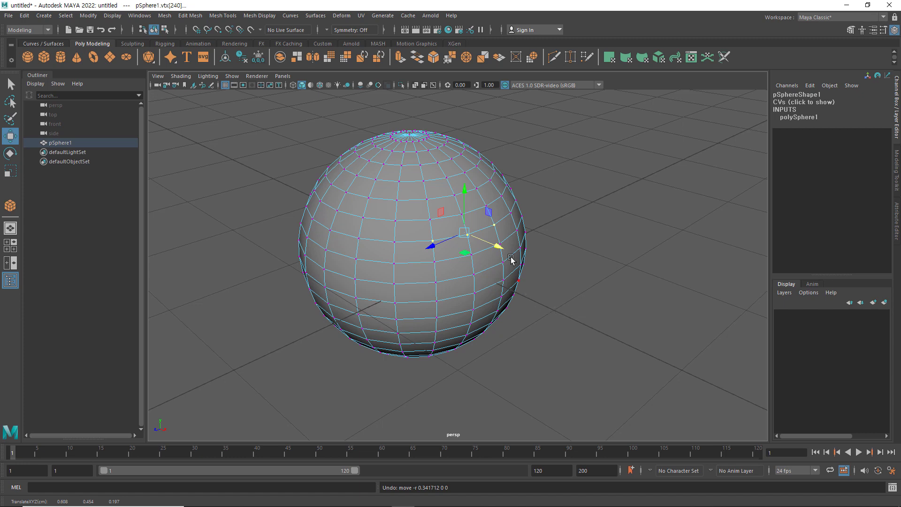
pyautogui.click(544, 323)
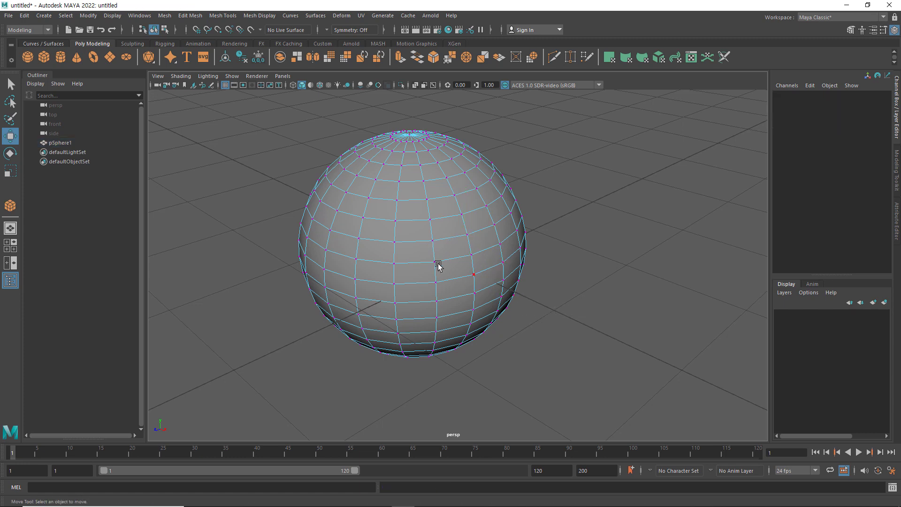
pyautogui.moveTo(387, 214); pyautogui.dragTo(449, 275)
pyautogui.click(590, 295)
# Select four vertices between two end vertices on an upper front row, repeat with six vertices two rows lower, clearing each selection.
pyautogui.click(395, 241)
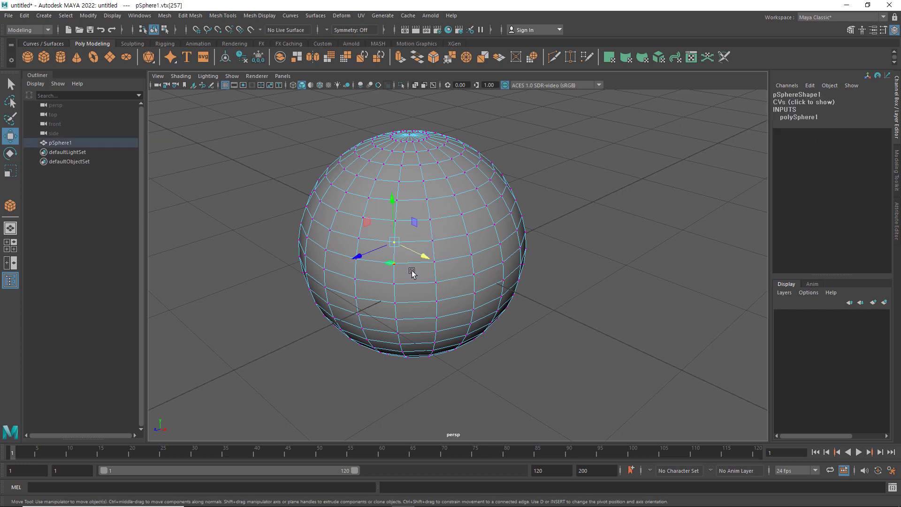
pyautogui.keyDown('shift'); pyautogui.doubleClick(495, 225); pyautogui.keyUp('shift')
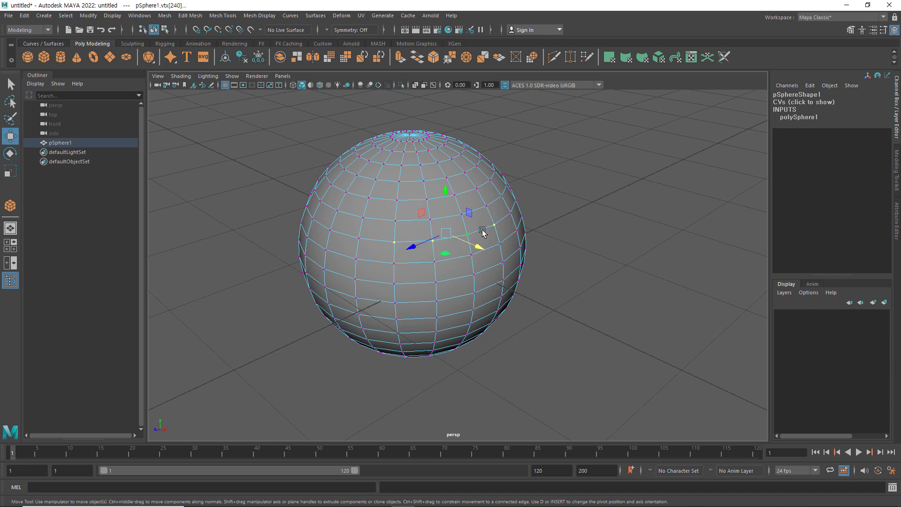
pyautogui.click(577, 289)
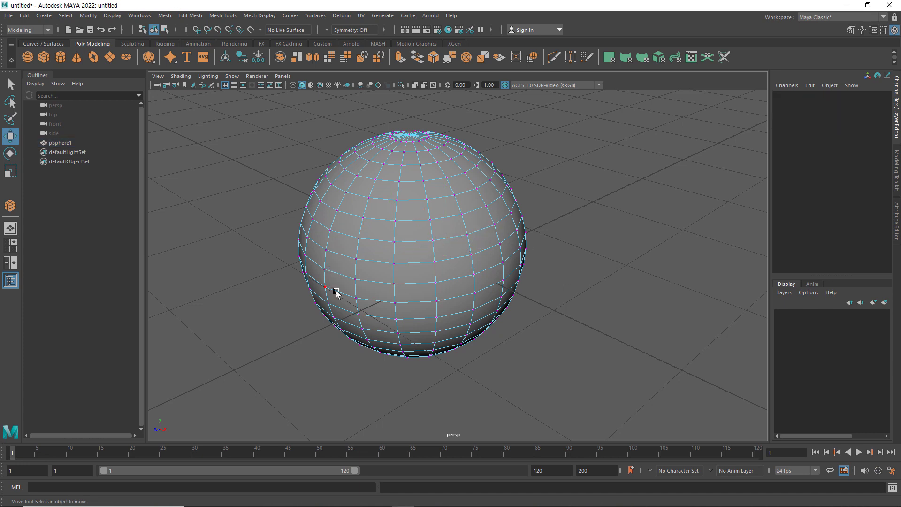
pyautogui.click(324, 271)
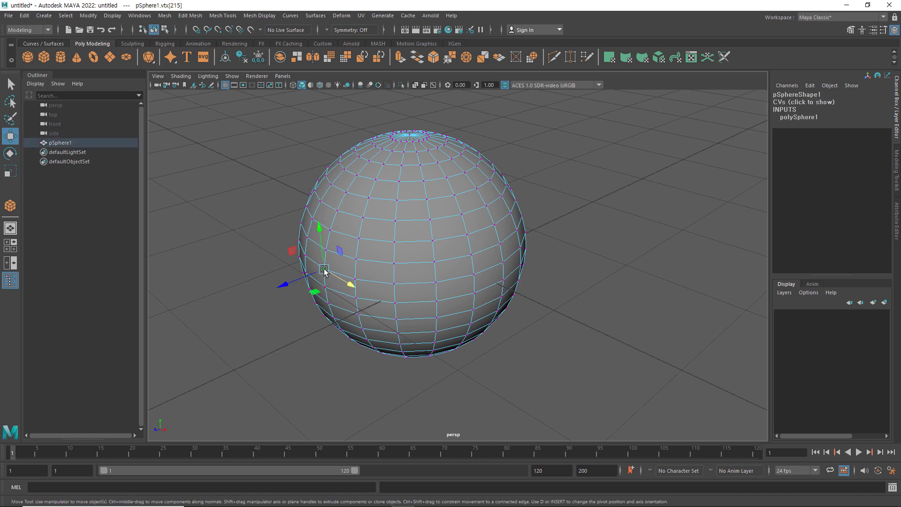
pyautogui.keyDown('shift'); pyautogui.doubleClick(503, 263); pyautogui.keyUp('shift')
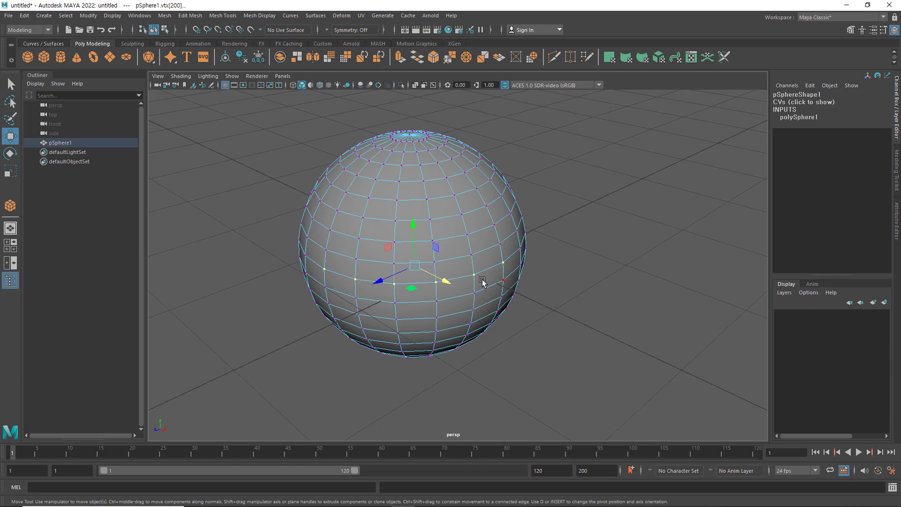
pyautogui.click(580, 300)
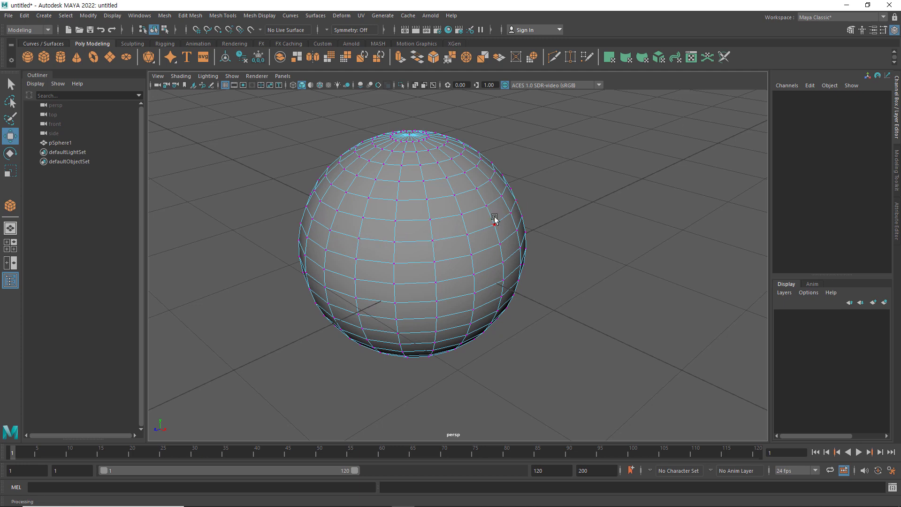
# Select a full ring of vertices around the sphere's upper half, add the full ring two rows below, and clear the selection.
pyautogui.click(358, 239)
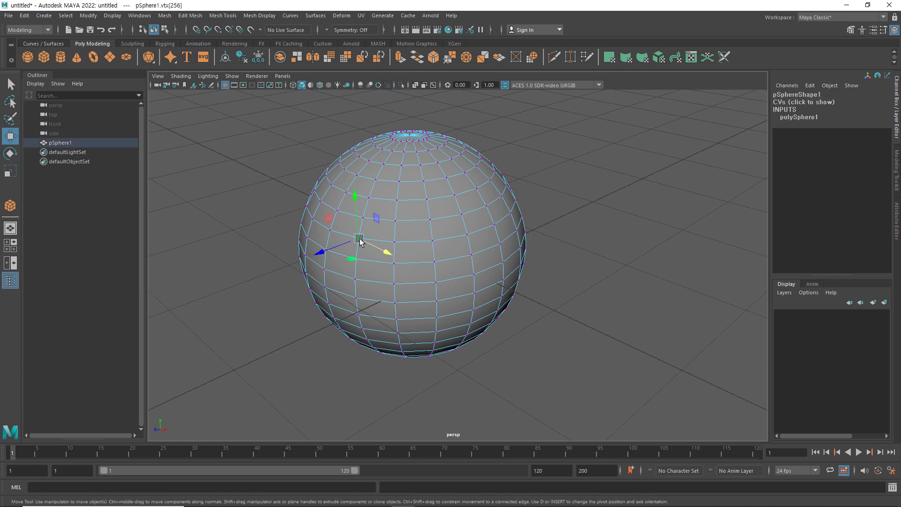
pyautogui.keyDown('shift'); pyautogui.doubleClick(394, 243); pyautogui.keyUp('shift')
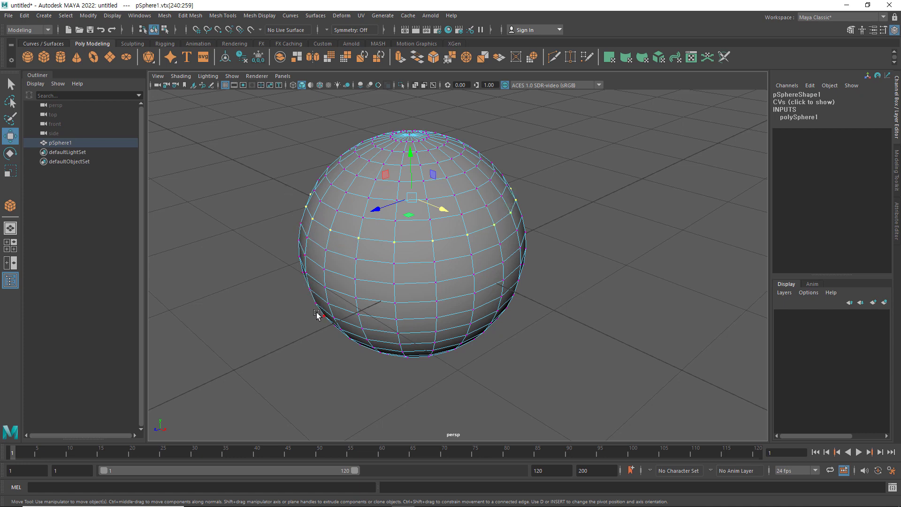
pyautogui.click(355, 279)
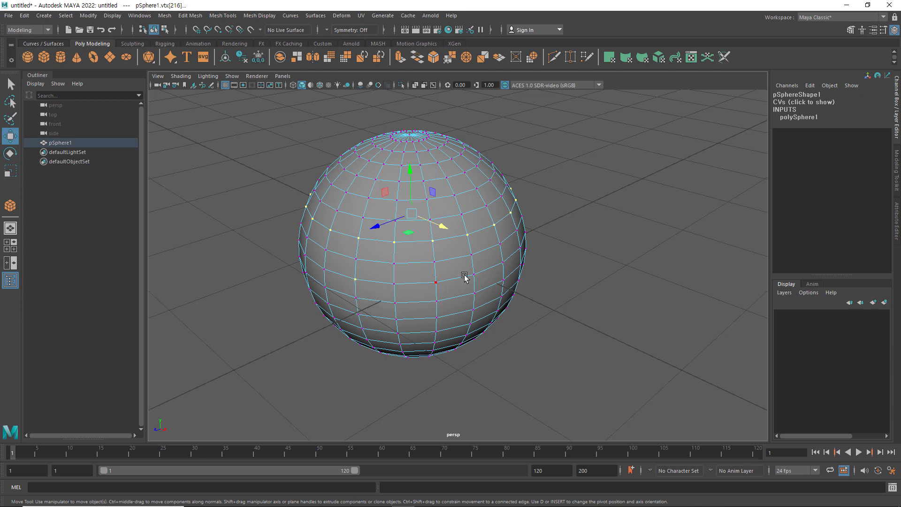
pyautogui.doubleClick(394, 284)
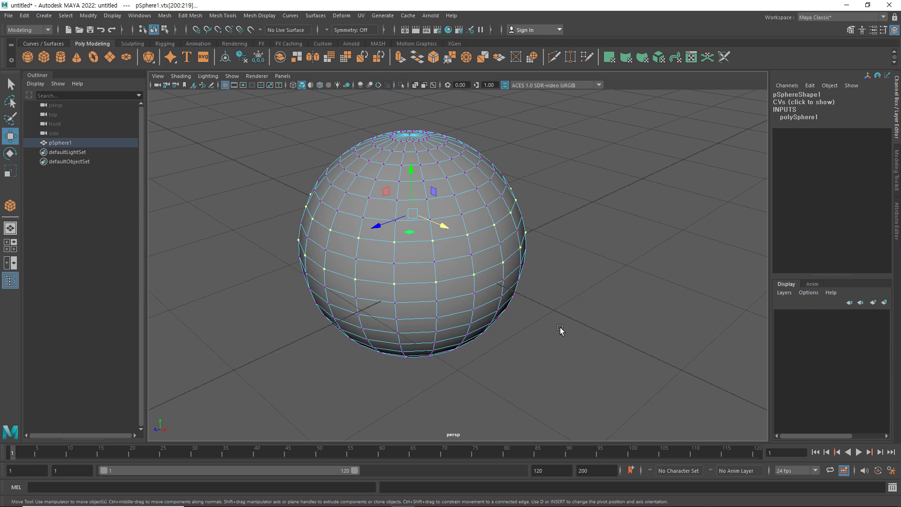
pyautogui.click(568, 301)
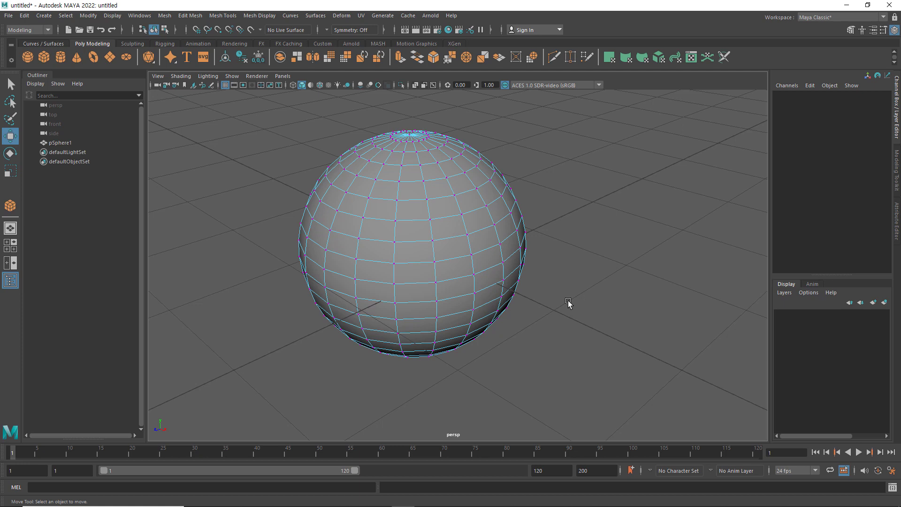
# Box-select the vertices around one front face, invert the selection with Inverse, and clear it.
pyautogui.moveTo(384, 213); pyautogui.dragTo(437, 252)
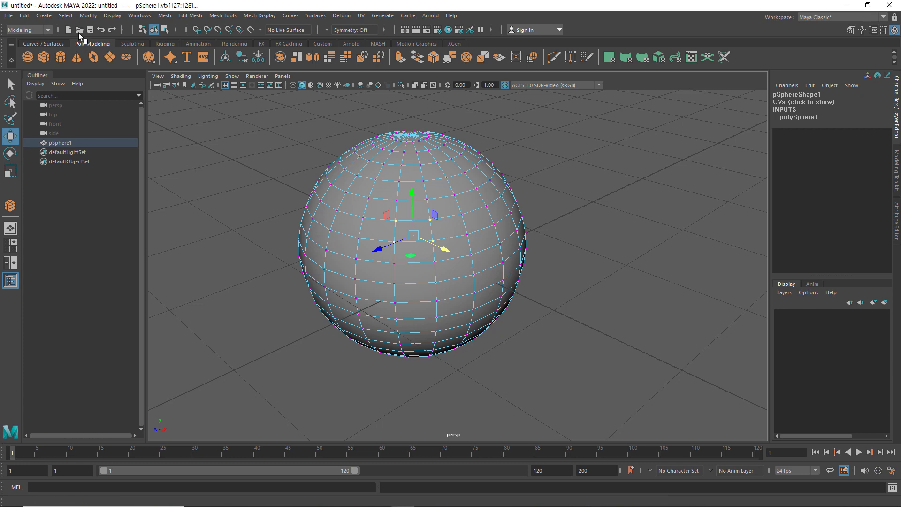
pyautogui.click(68, 17)
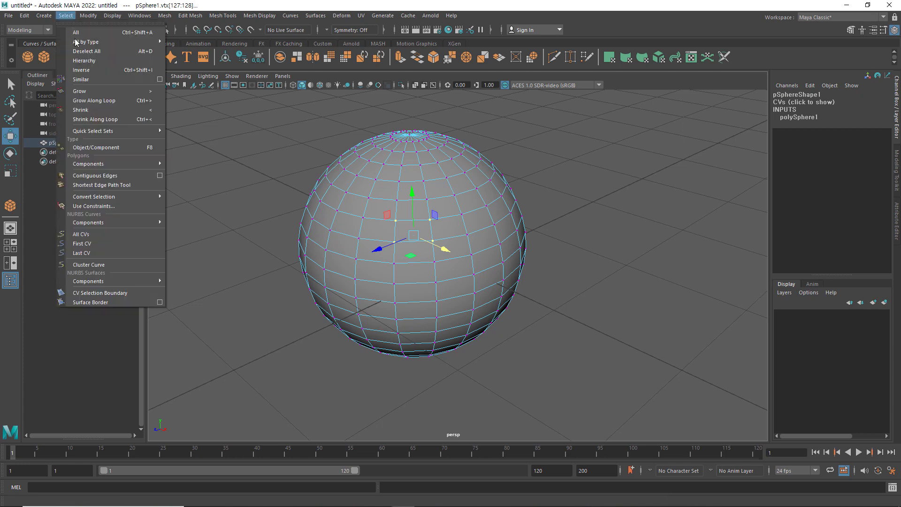
pyautogui.click(82, 70)
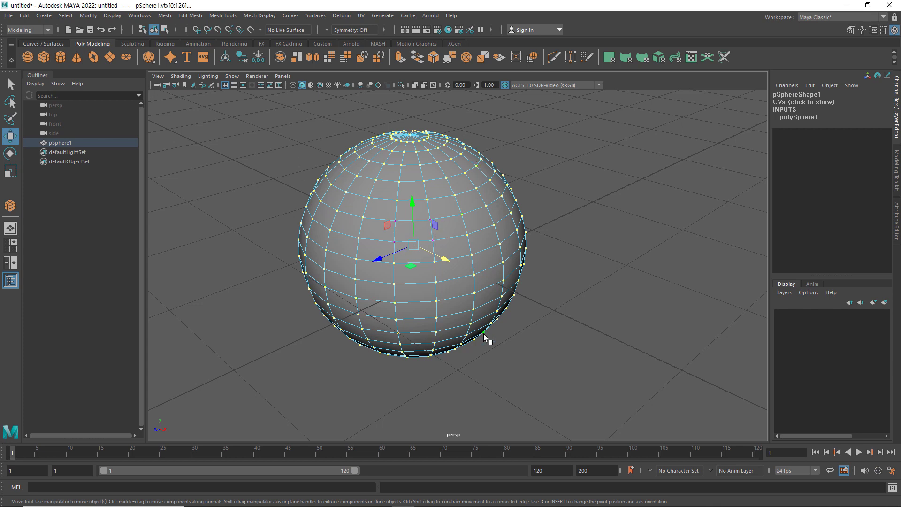
pyautogui.click(598, 339)
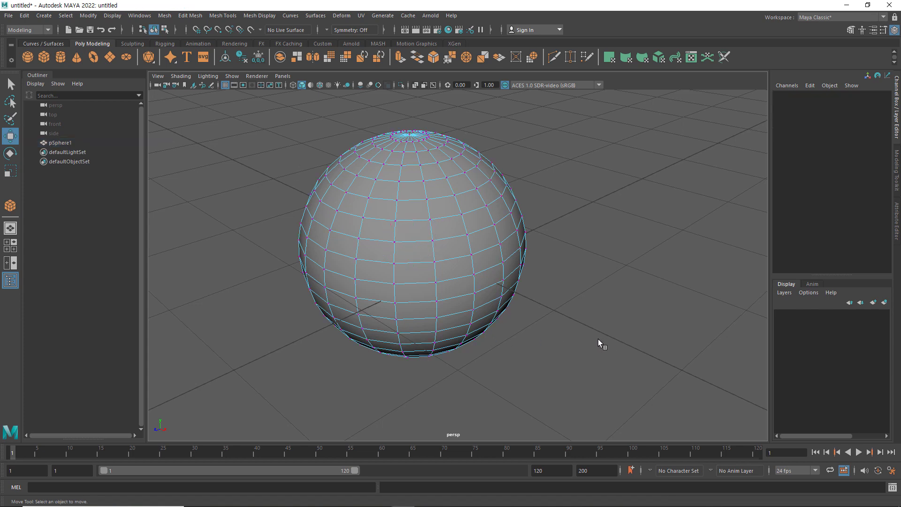
# Switch to Edge mode, select a span of four adjacent horizontal edges across the sphere's front, and clear the selection.
pyautogui.rightClick(443, 226)
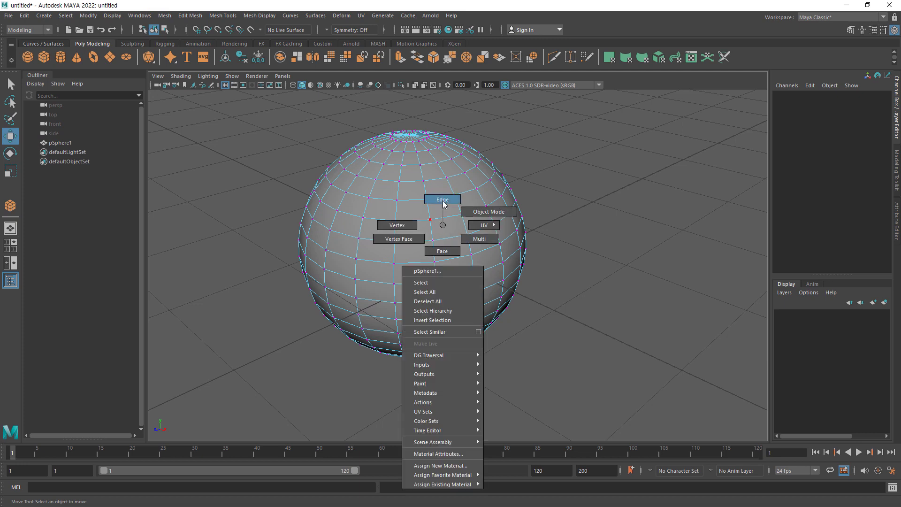
pyautogui.click(443, 201)
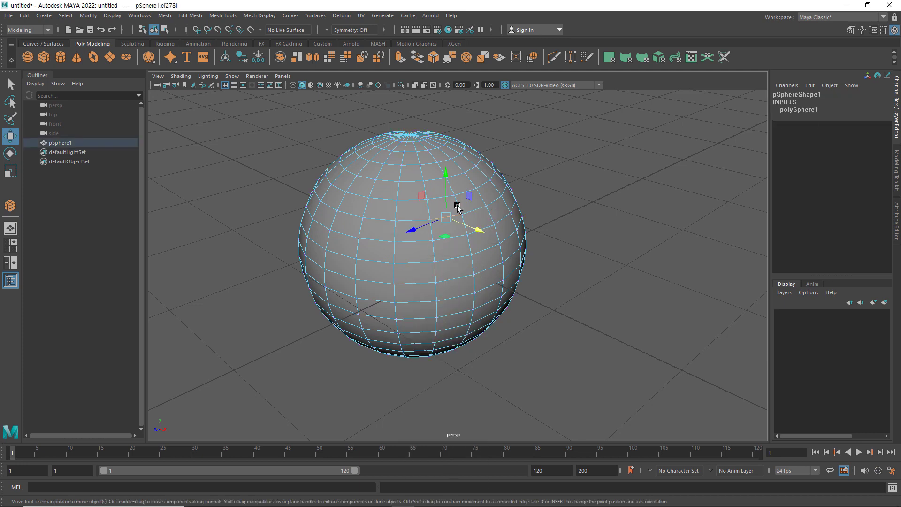
pyautogui.click(379, 244)
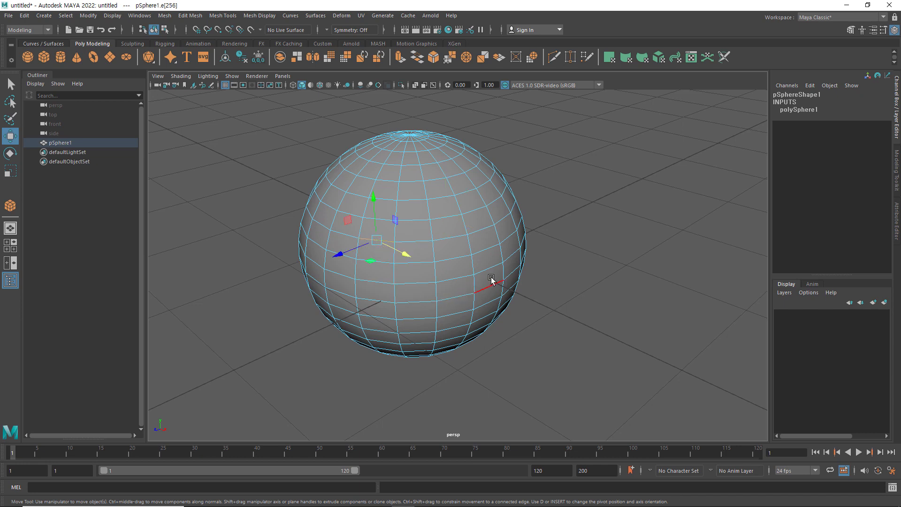
pyautogui.keyDown('shift'); pyautogui.click(486, 228); pyautogui.keyUp('shift')
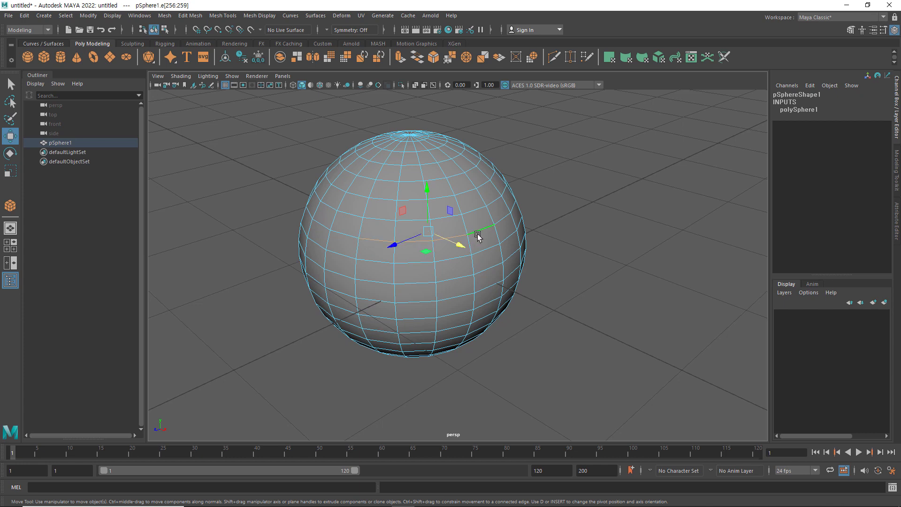
pyautogui.click(641, 275)
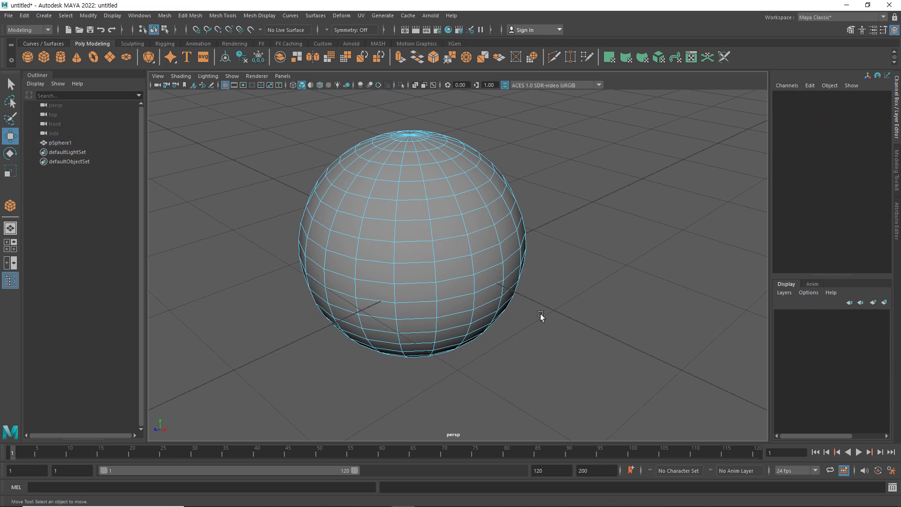
# Select the run of vertical edges between a lower and an upper edge on the sphere's front, and clear the selection.
pyautogui.click(397, 314)
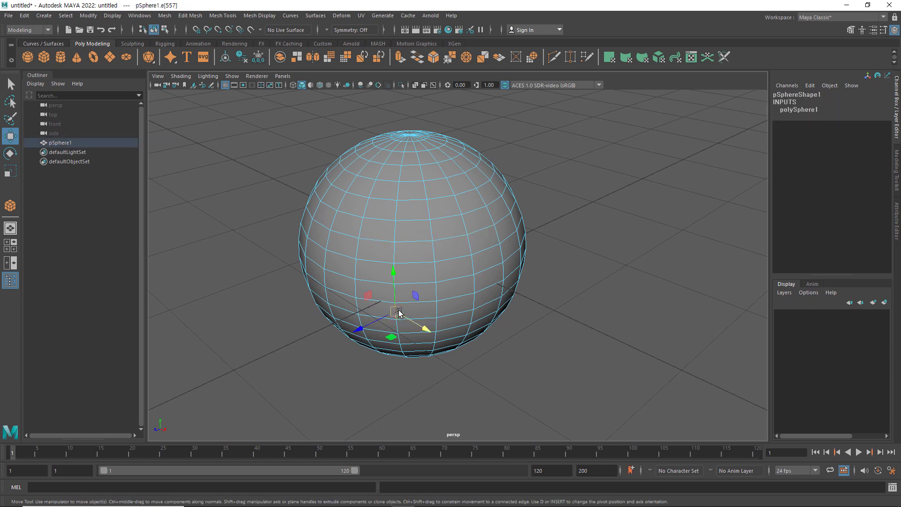
pyautogui.keyDown('shift'); pyautogui.doubleClick(399, 173); pyautogui.keyUp('shift')
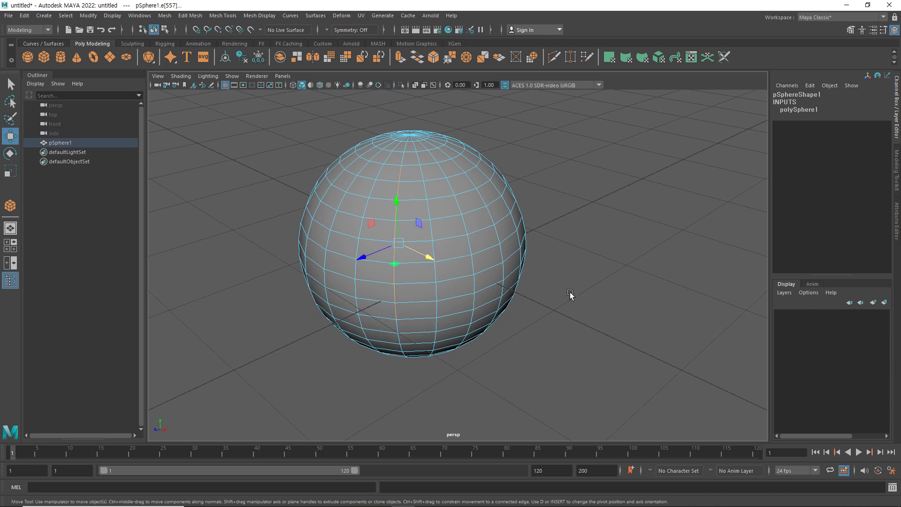
pyautogui.click(594, 297)
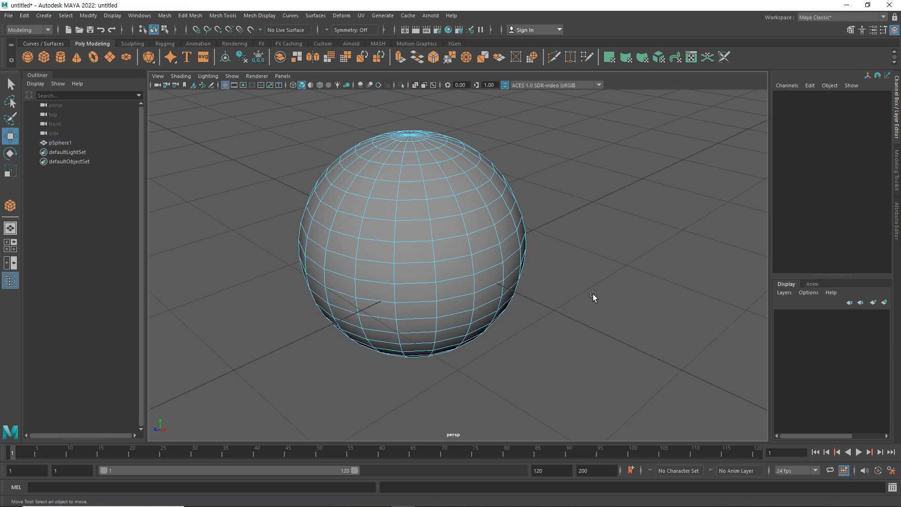
# Select the full horizontal edge loop around the sphere's upper half from different front edges, clearing the selection each time.
pyautogui.doubleClick(414, 242)
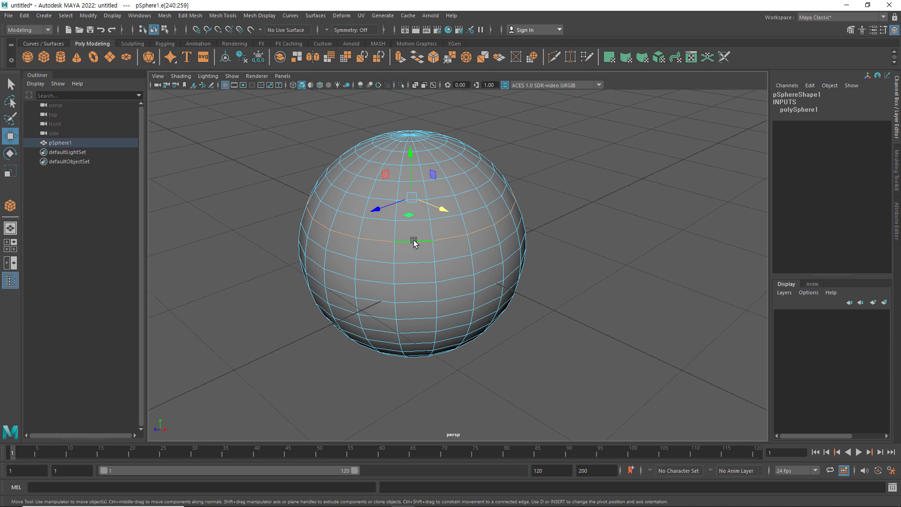
pyautogui.click(581, 303)
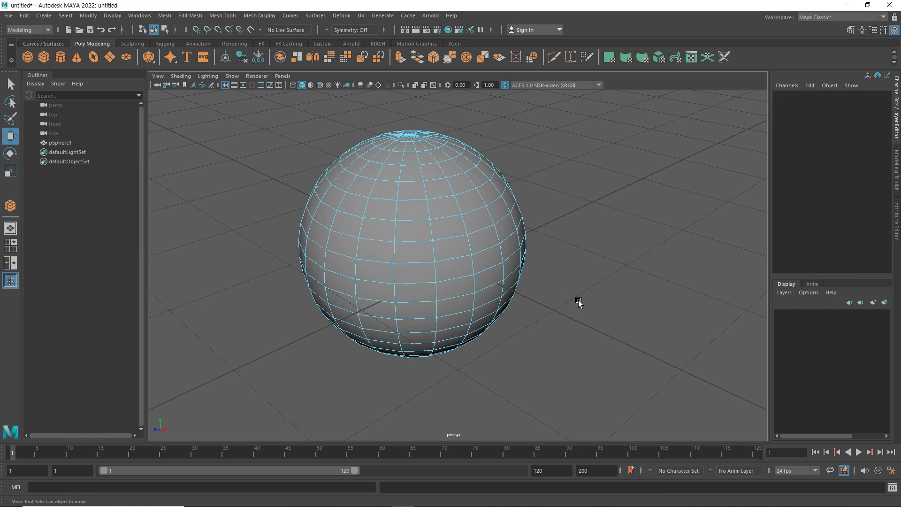
pyautogui.doubleClick(417, 242)
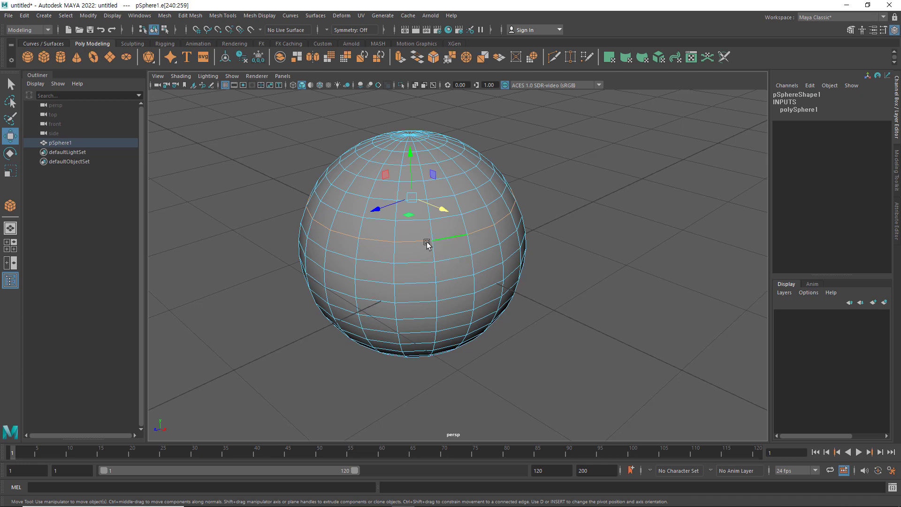
pyautogui.click(580, 287)
pyautogui.click(419, 251)
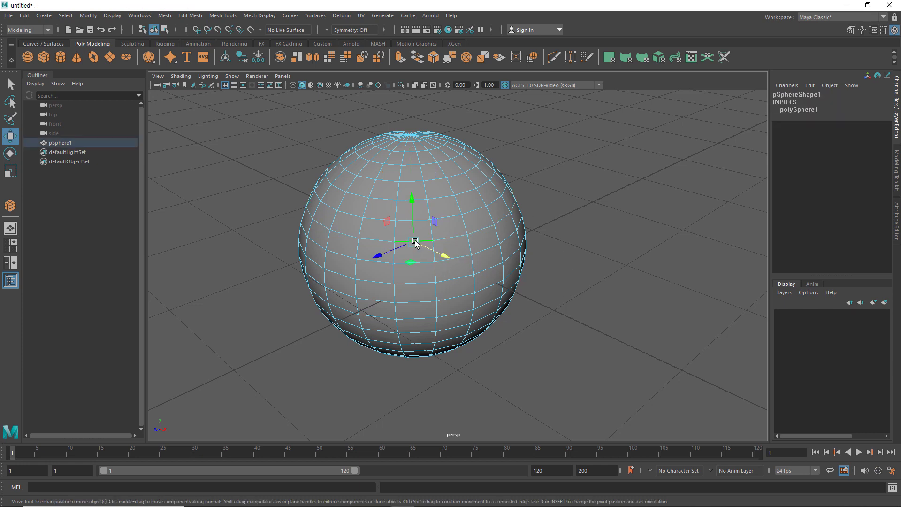
pyautogui.doubleClick(452, 237)
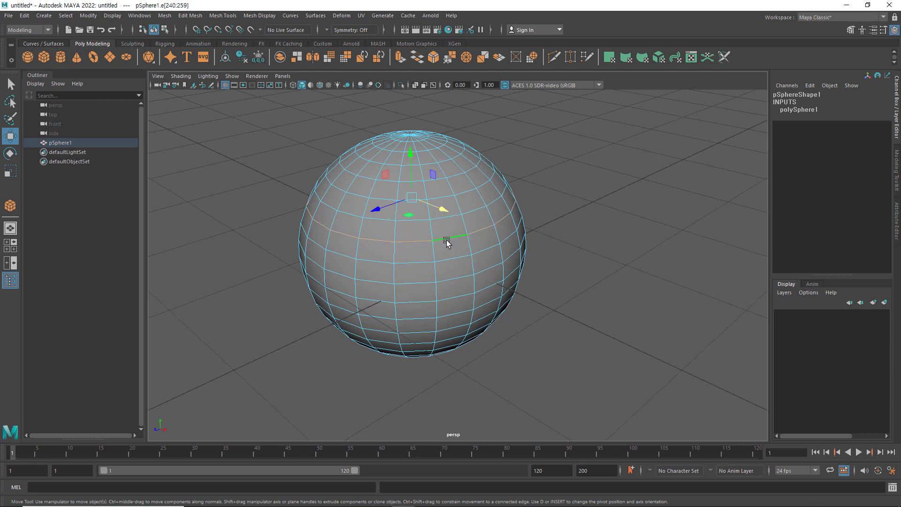
pyautogui.click(568, 304)
# Select a front edge, extend the selection along its horizontal row to five adjacent edges, and clear it.
pyautogui.click(369, 241)
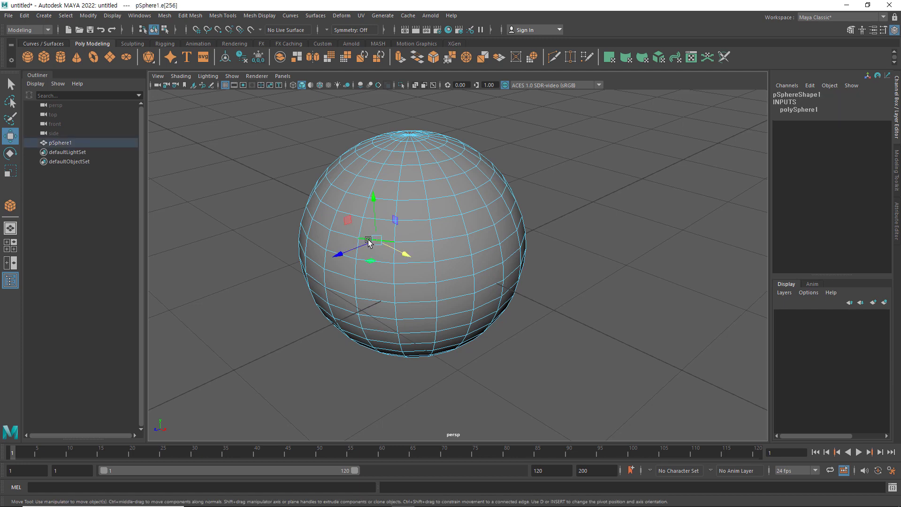
pyautogui.keyDown('shift'); pyautogui.click(500, 218); pyautogui.keyUp('shift')
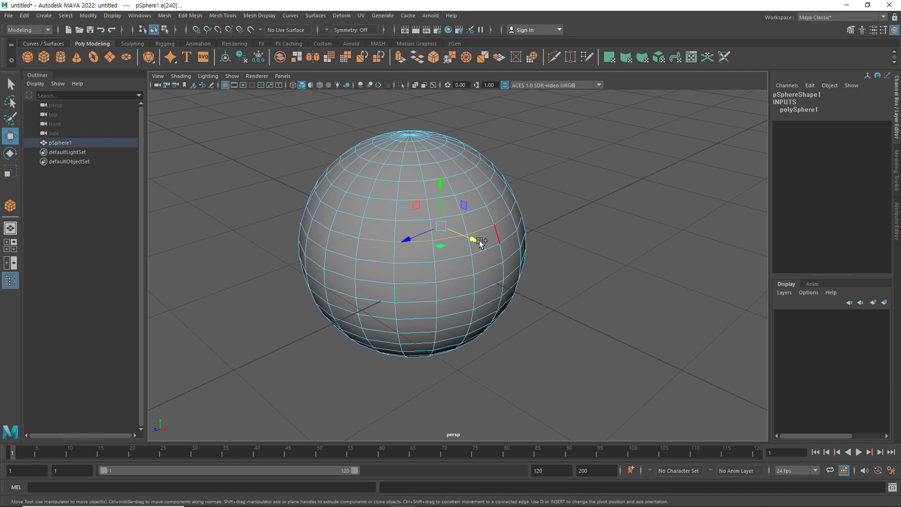
pyautogui.click(580, 276)
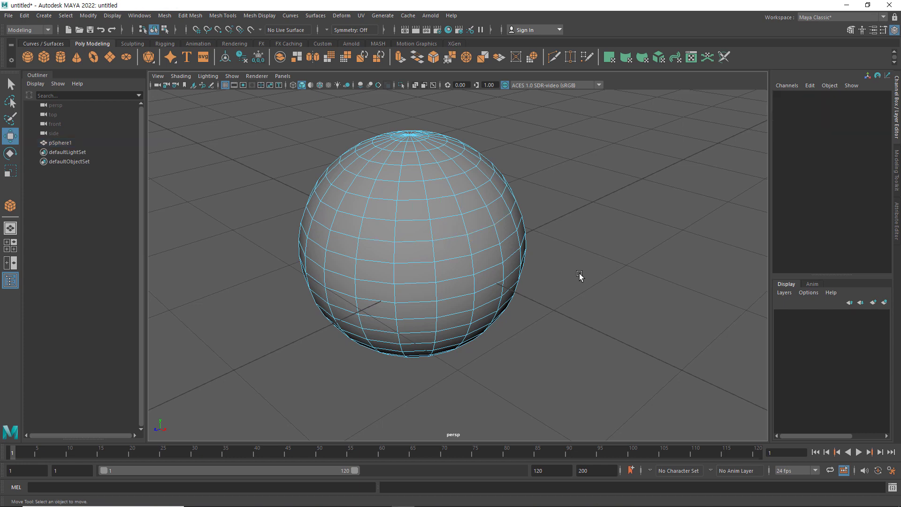
# Switch to Face mode and select a single face near the middle of the sphere's front.
pyautogui.rightClick(448, 230)
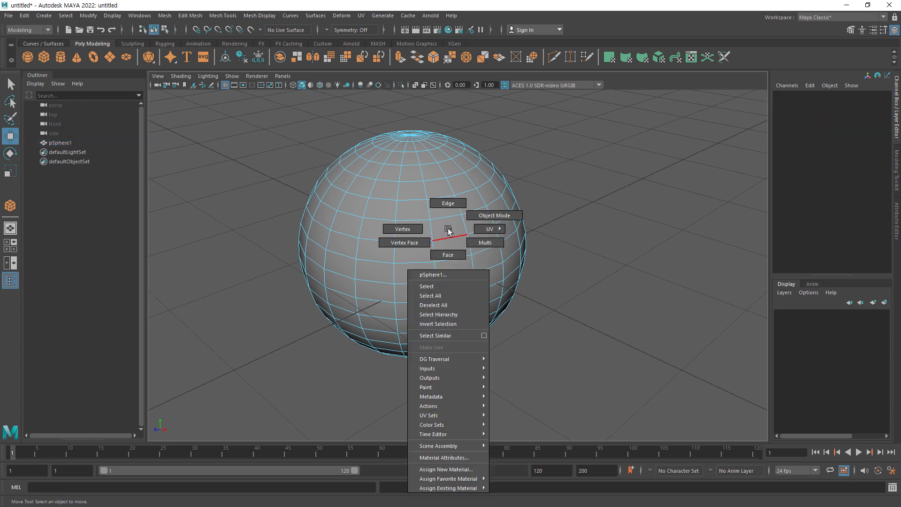
pyautogui.click(449, 255)
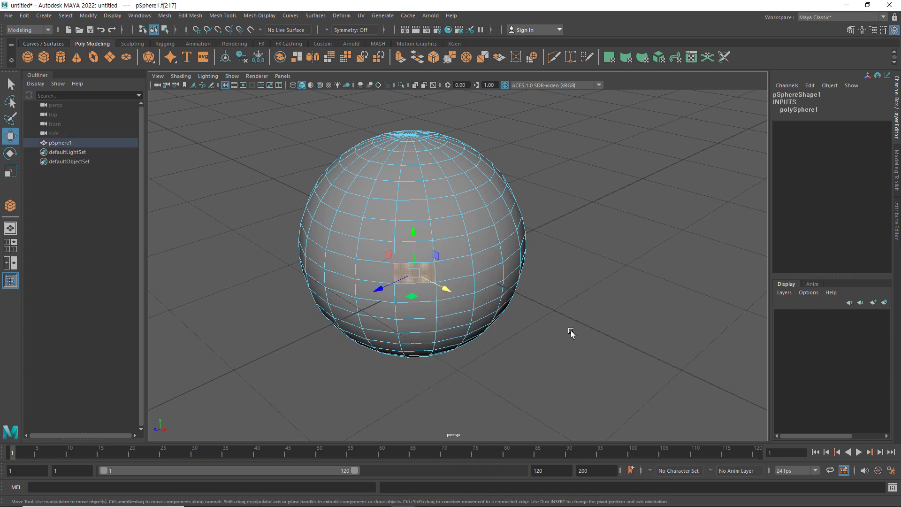
# Select three separate faces on the sphere's front, and remove the two right-hand faces from the selection.
pyautogui.click(447, 228)
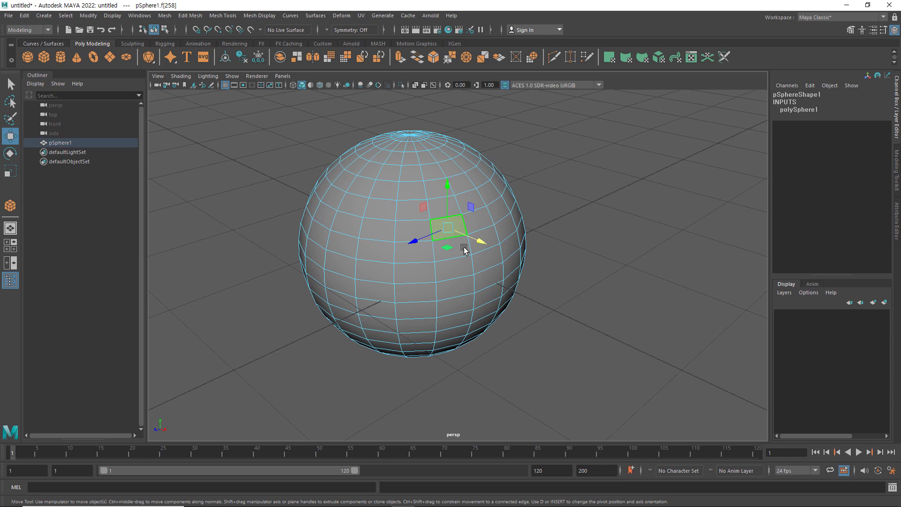
pyautogui.keyDown('shift'); pyautogui.click(458, 276); pyautogui.keyUp('shift')
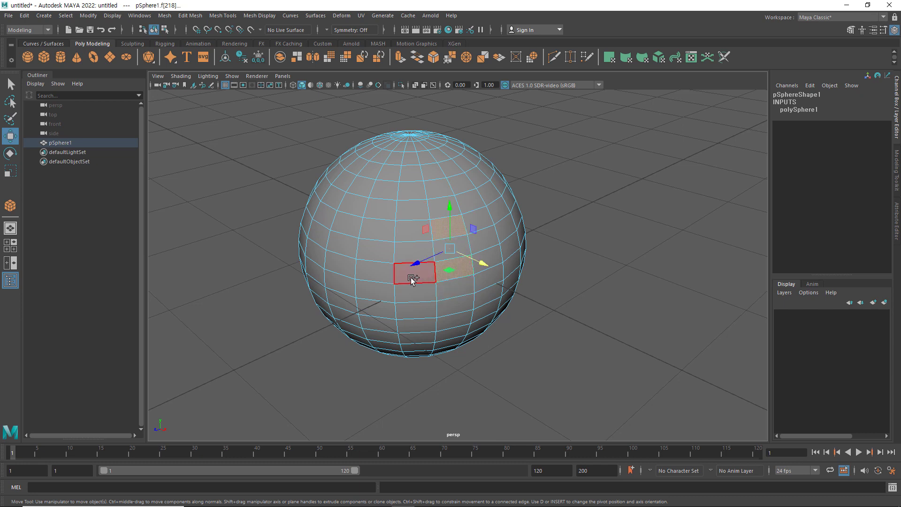
pyautogui.keyDown('shift'); pyautogui.click(381, 272); pyautogui.keyUp('shift')
pyautogui.keyDown('shift'); pyautogui.moveTo(389, 279); pyautogui.dragTo(385, 272); pyautogui.keyUp('shift')
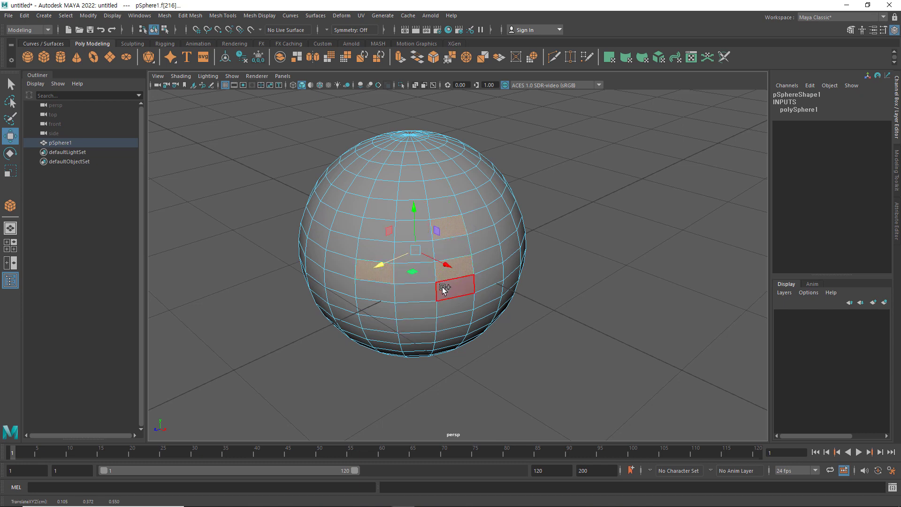
pyautogui.keyDown('ctrl'); pyautogui.click(451, 230); pyautogui.keyUp('ctrl')
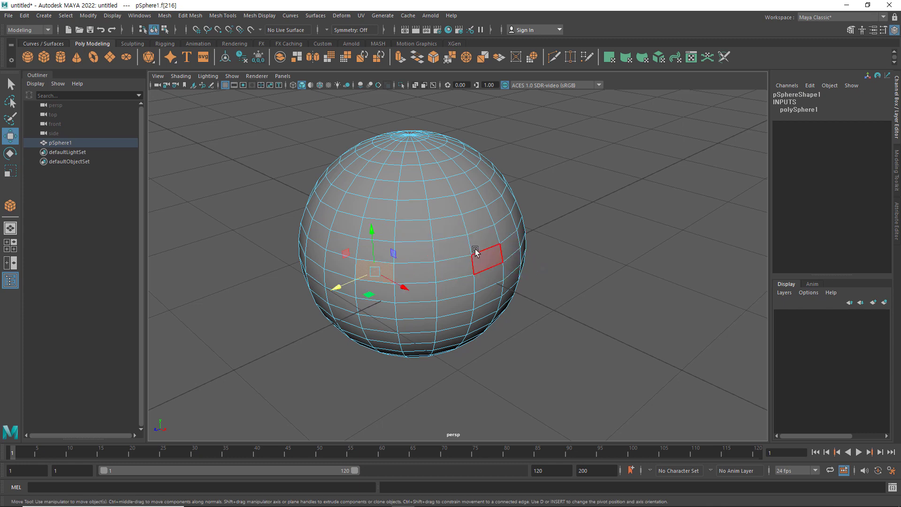
# Select three alternate faces down one front column, toggle the uppermost one off, and clear the selection.
pyautogui.click(442, 210)
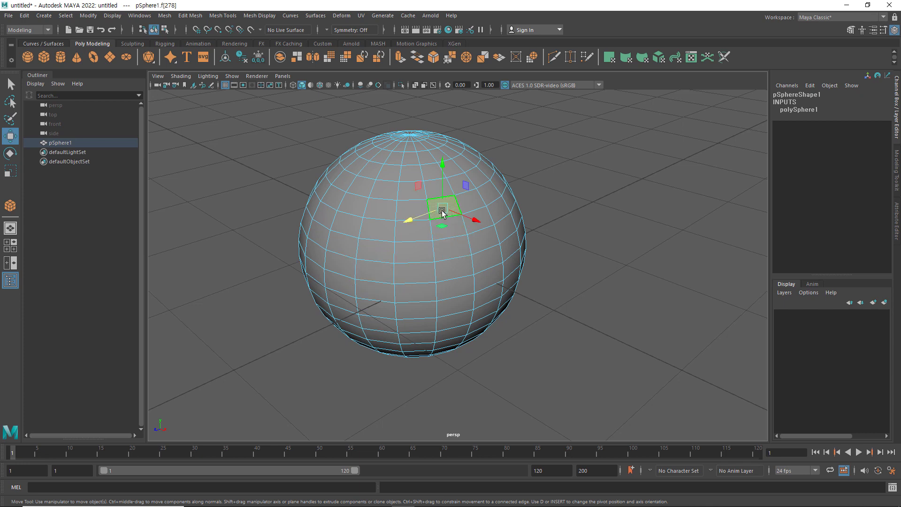
pyautogui.keyDown('shift'); pyautogui.click(453, 246); pyautogui.keyUp('shift')
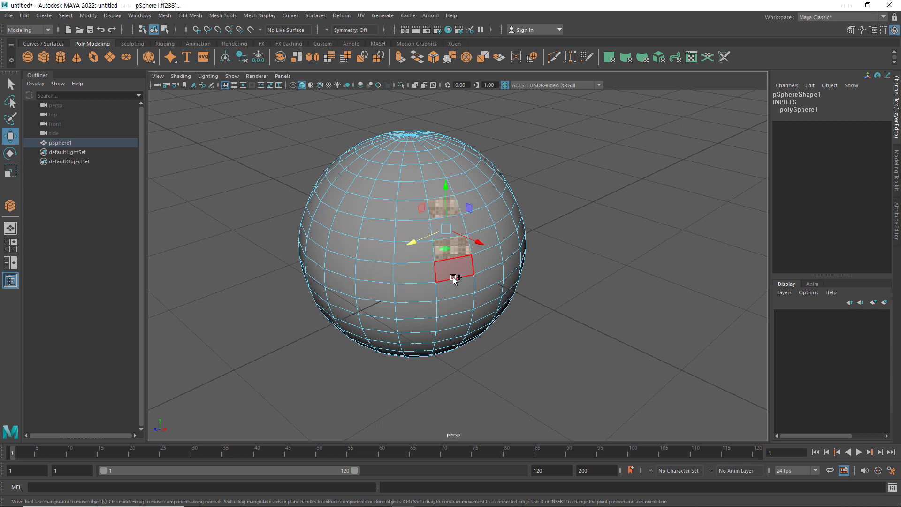
pyautogui.keyDown('shift'); pyautogui.click(454, 289); pyautogui.keyUp('shift')
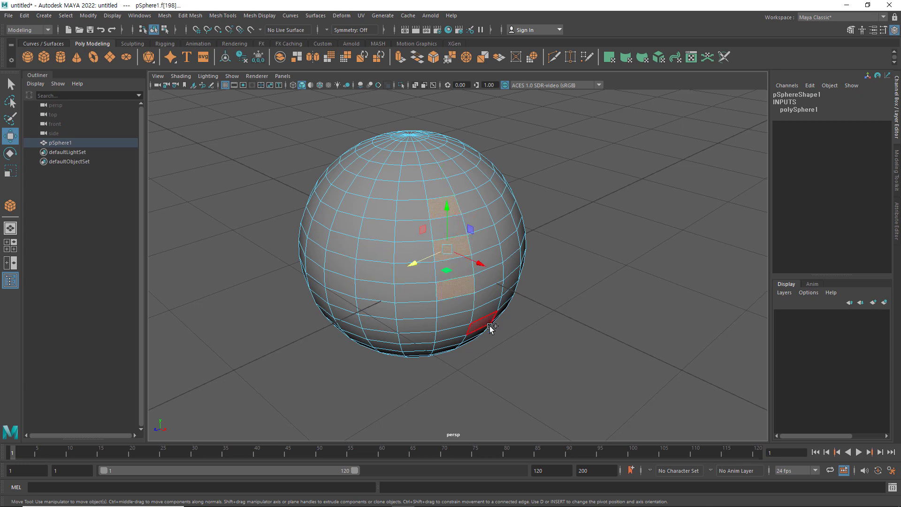
pyautogui.keyDown('shift'); pyautogui.click(439, 216); pyautogui.keyUp('shift')
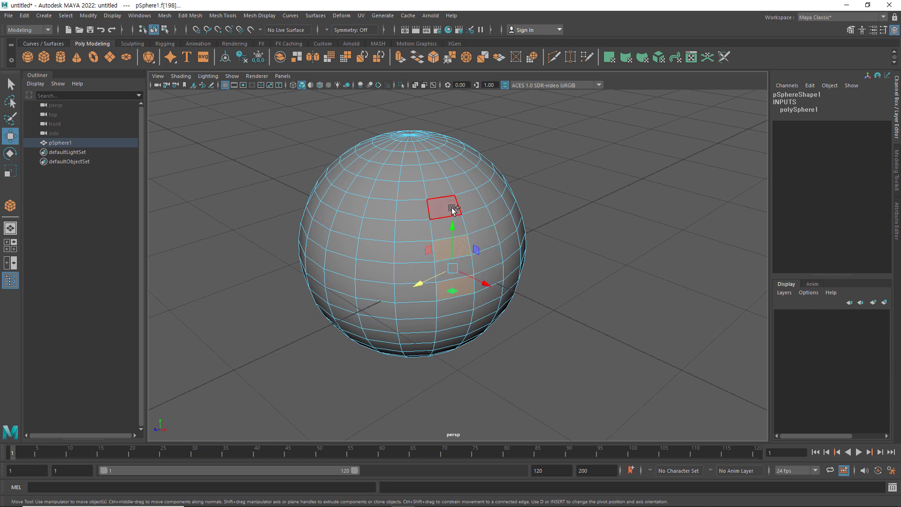
pyautogui.click(584, 296)
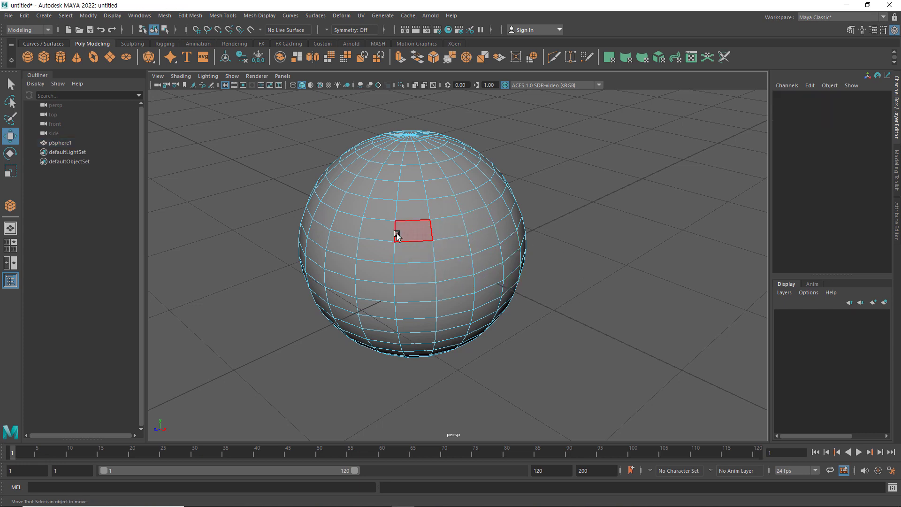
# Select the horizontal run of five faces from a left-front face to one near the sphere's right side, and clear it.
pyautogui.click(378, 229)
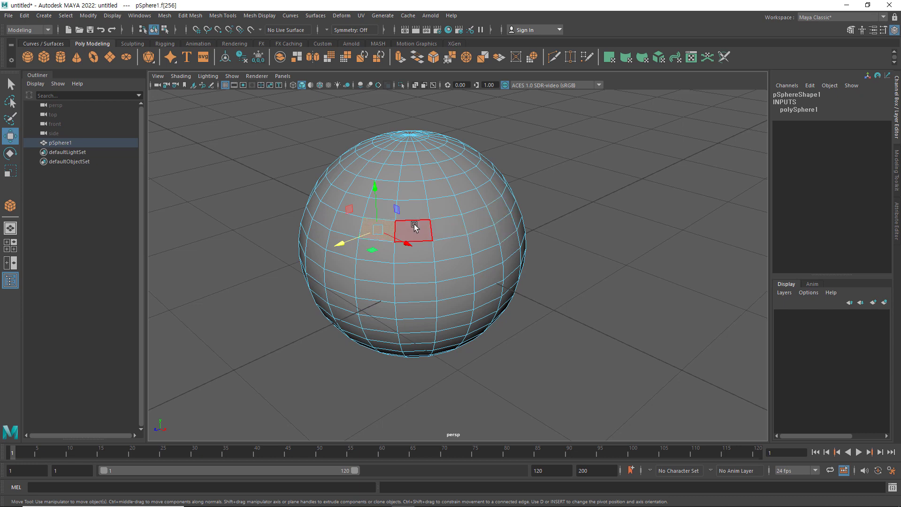
pyautogui.keyDown('shift'); pyautogui.doubleClick(499, 210); pyautogui.keyUp('shift')
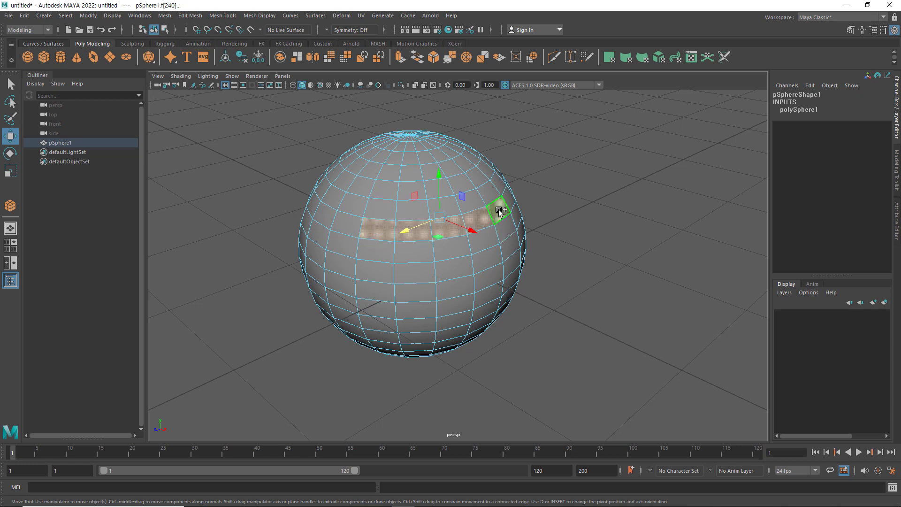
pyautogui.click(596, 229)
# Select the full horizontal face loop around the sphere's upper half from two adjacent front faces, and clear it.
pyautogui.click(392, 234)
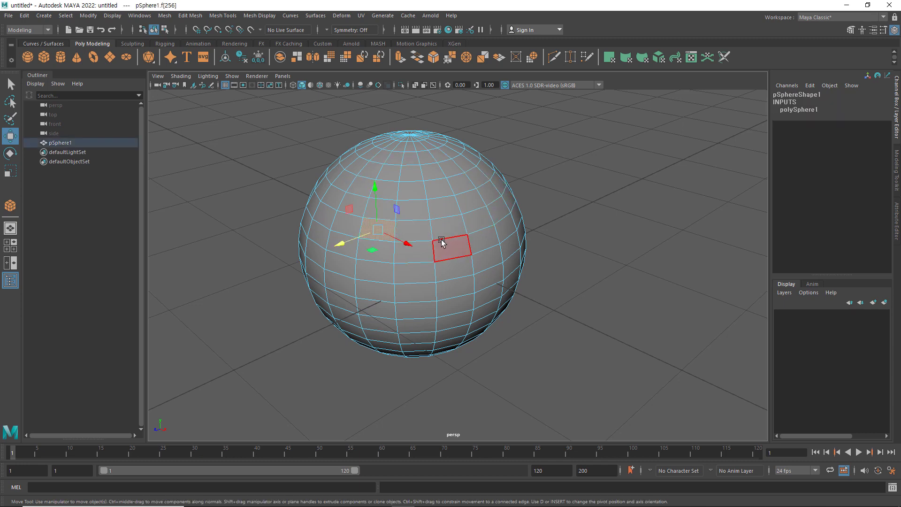
pyautogui.keyDown('shift'); pyautogui.doubleClick(416, 231); pyautogui.keyUp('shift')
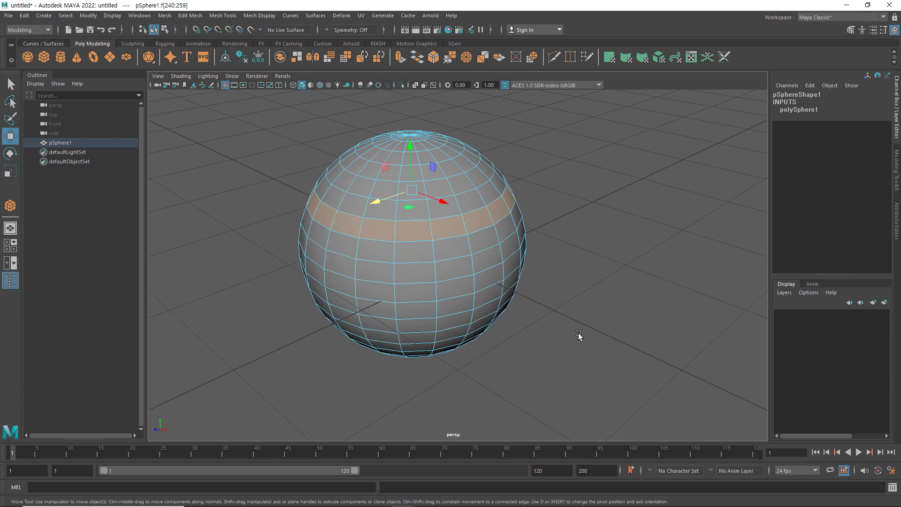
pyautogui.hotkey('ctrl', 'e')
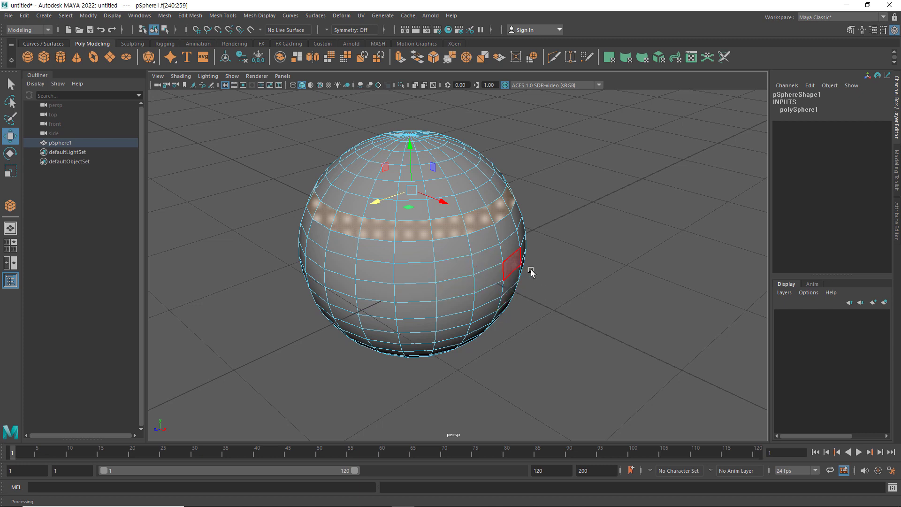
pyautogui.click(565, 280)
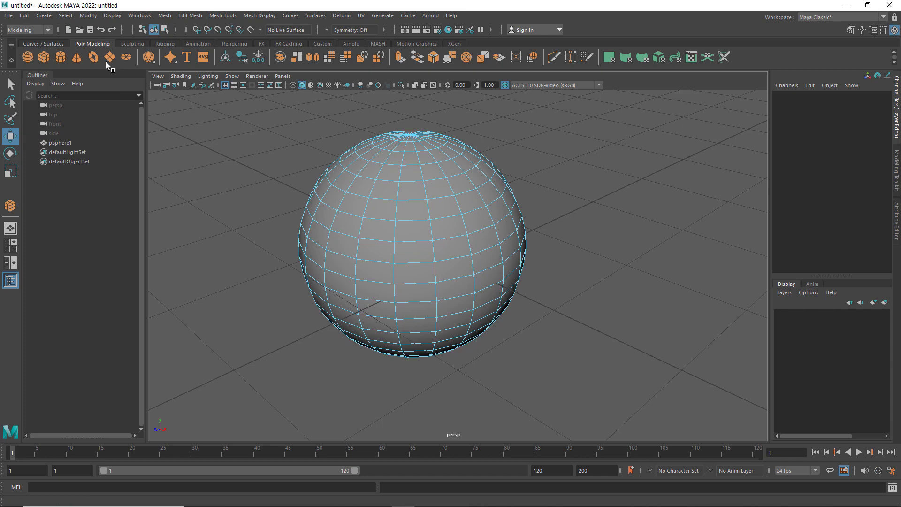
# Select all of the sphere's faces at once, and clear the selection.
pyautogui.click(72, 16)
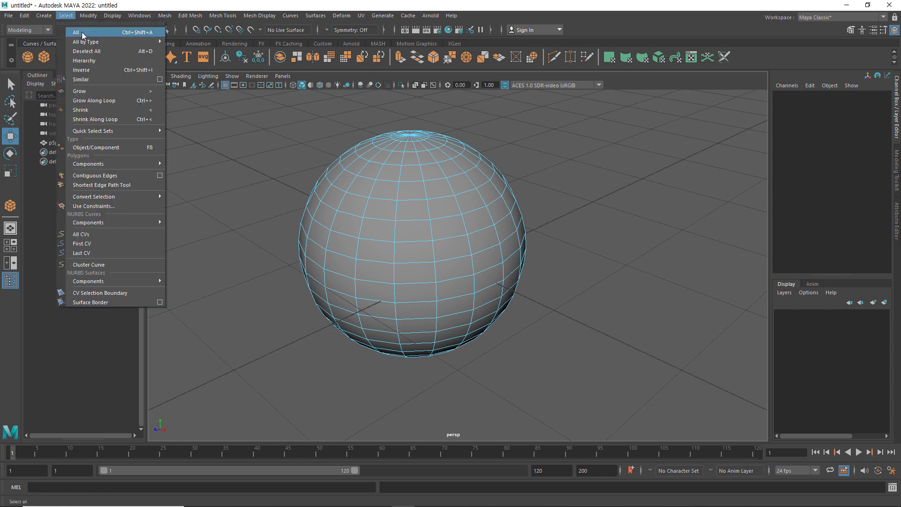
pyautogui.click(82, 32)
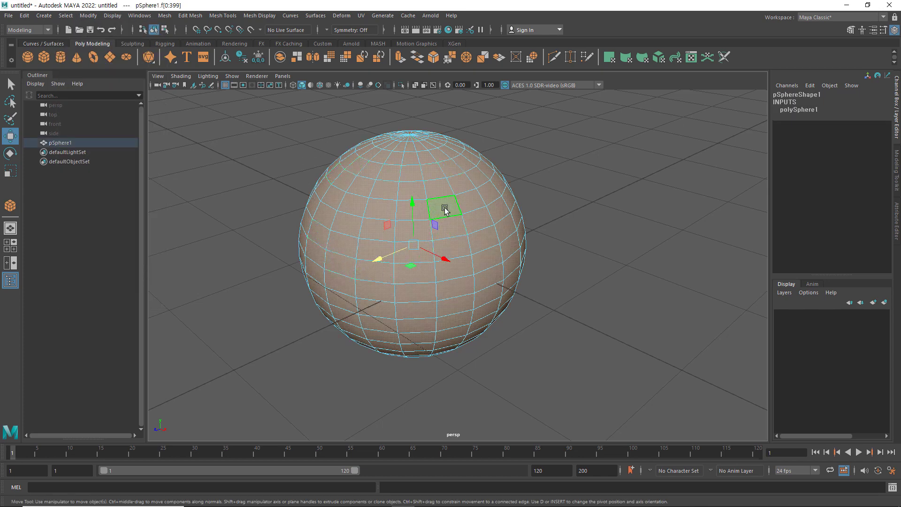
pyautogui.click(569, 264)
# Select one face on the sphere's front, invert the selection to all the other faces, and clear it.
pyautogui.click(413, 230)
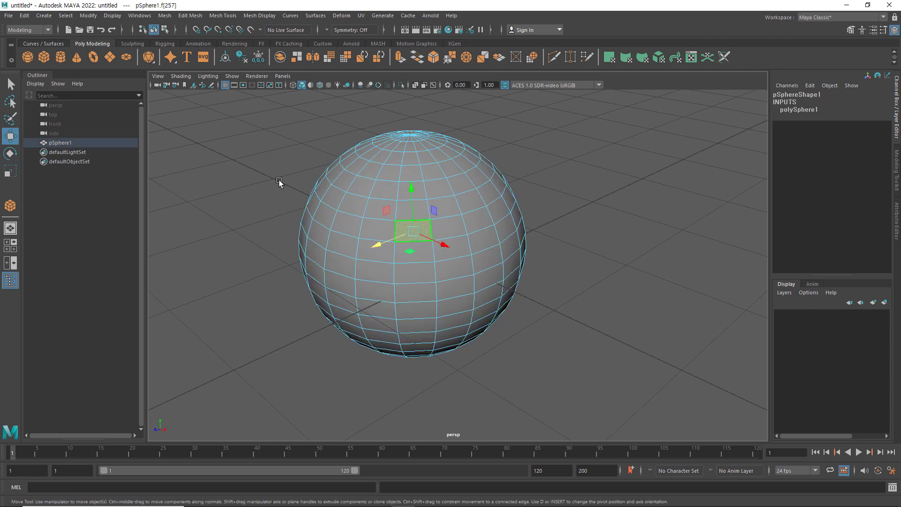
pyautogui.click(66, 15)
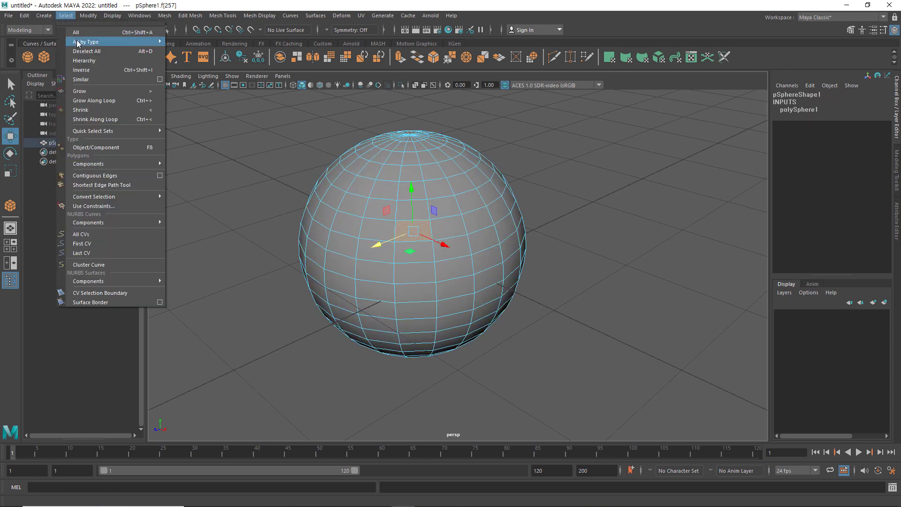
pyautogui.click(83, 70)
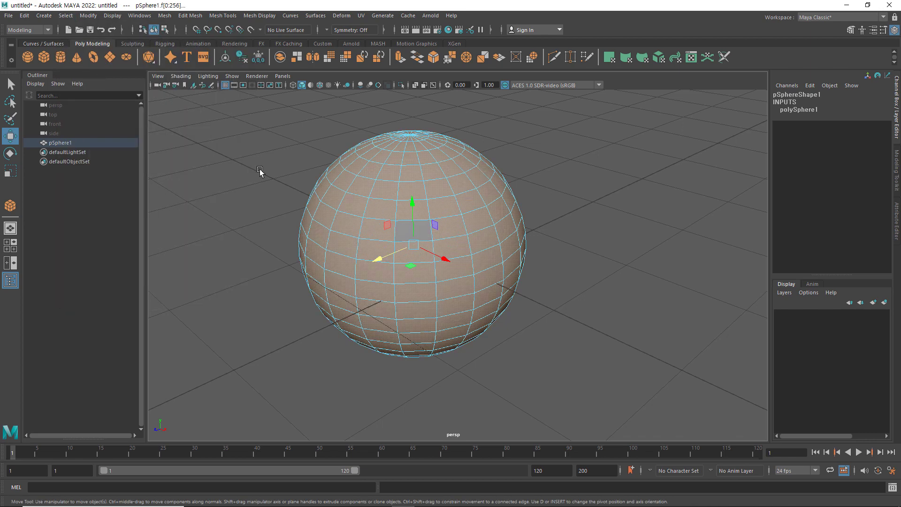
pyautogui.click(598, 263)
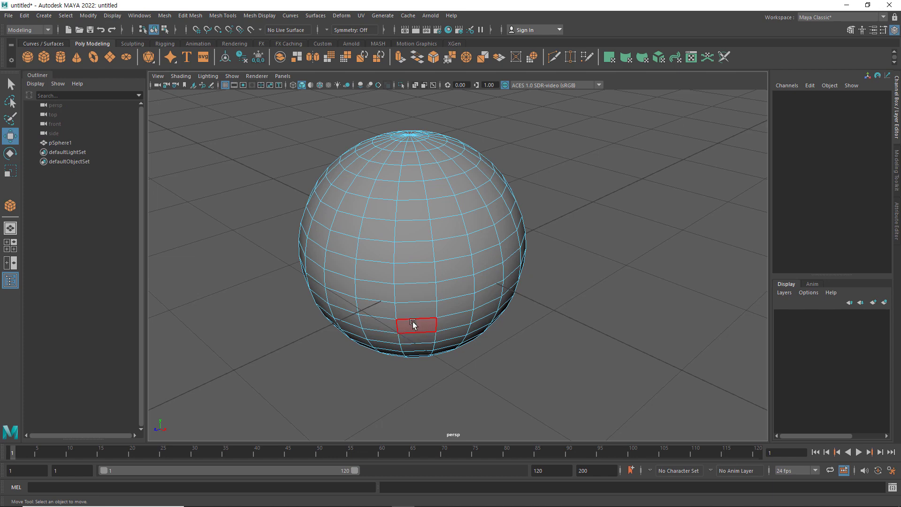
# Select a single face at the centre of the sphere's front, grow the selection by one ring, and shrink it back.
pyautogui.keyDown('alt'); pyautogui.moveTo(414, 322); pyautogui.dragTo(412, 305); pyautogui.keyUp('alt')
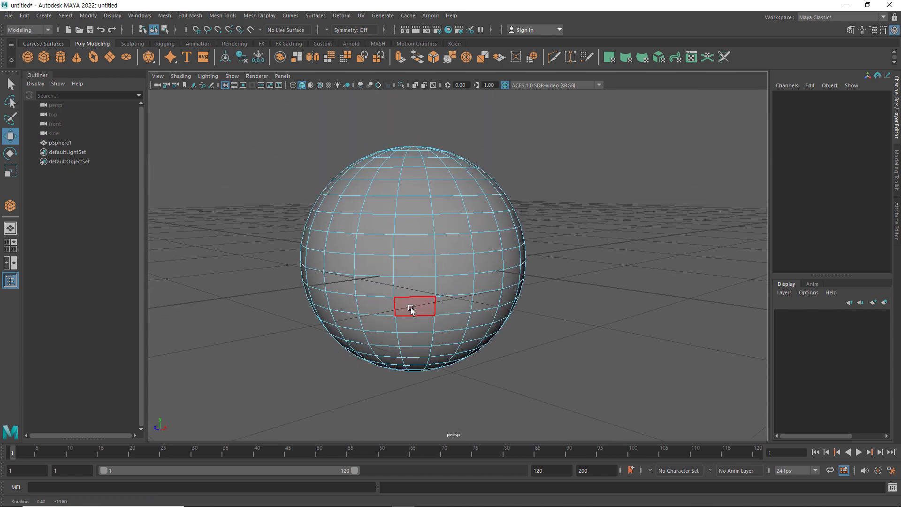
pyautogui.click(415, 246)
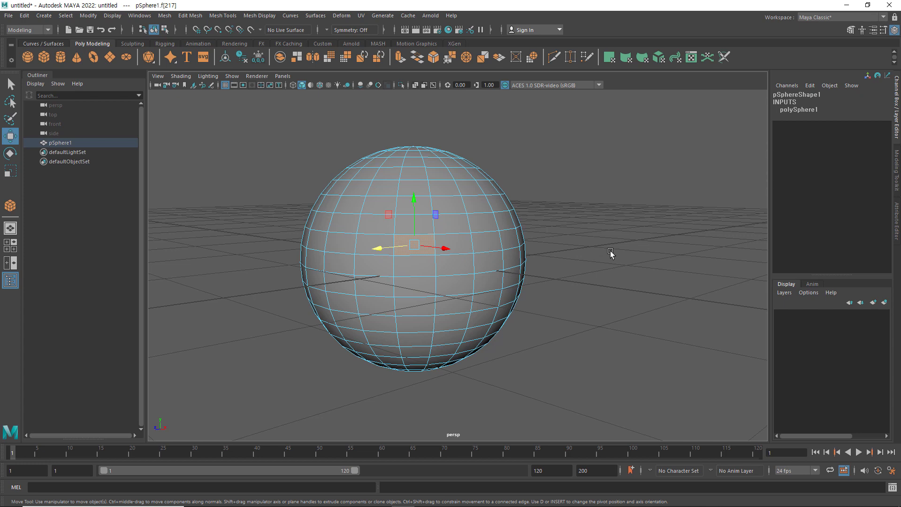
pyautogui.hotkey('shift', '.')
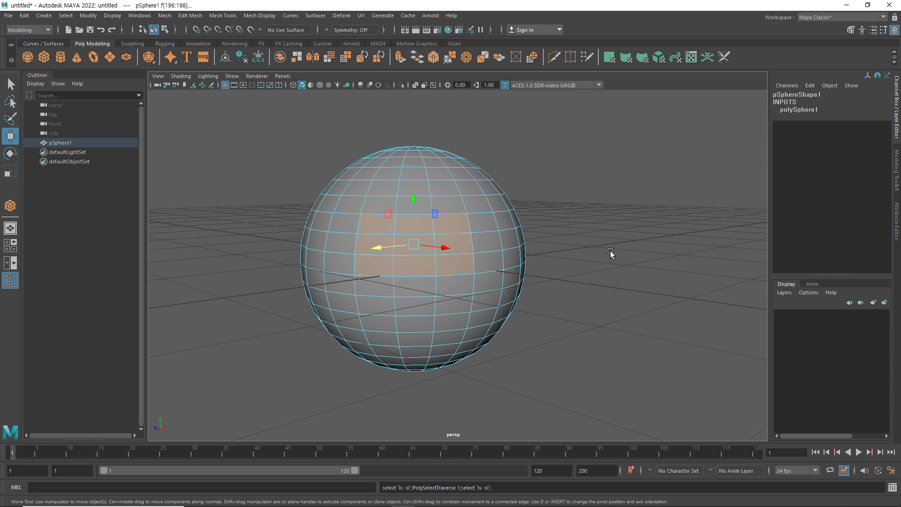
pyautogui.hotkey('shift', ',')
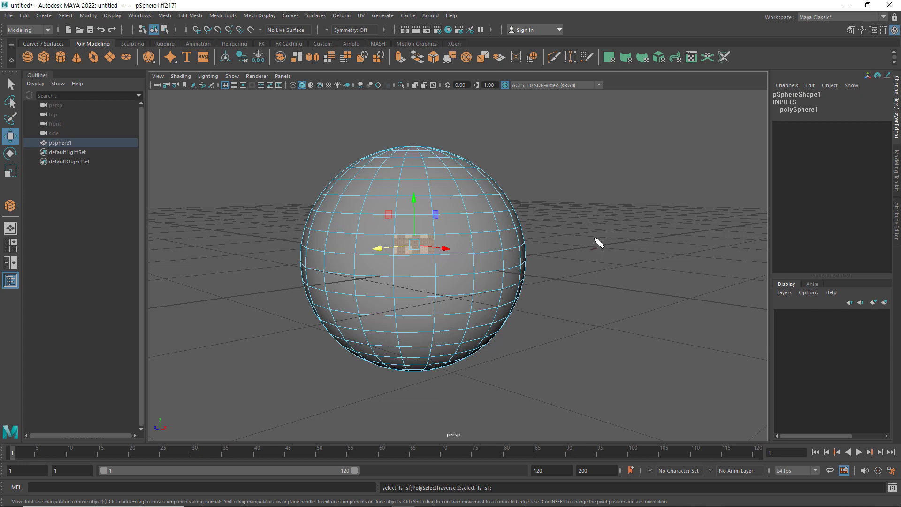
pyautogui.moveTo(593, 235); pyautogui.dragTo(578, 247)
pyautogui.moveTo(666, 247); pyautogui.dragTo(660, 252)
pyautogui.moveTo(594, 284); pyautogui.dragTo(586, 310)
pyautogui.moveTo(658, 283); pyautogui.dragTo(666, 318)
pyautogui.moveTo(653, 257)
pyautogui.mouseDown()
pyautogui.moveTo(680, 245)
pyautogui.moveTo(648, 258)
pyautogui.mouseUp()
pyautogui.moveTo(586, 230)
pyautogui.mouseDown()
pyautogui.moveTo(580, 265)
pyautogui.moveTo(593, 232)
pyautogui.moveTo(569, 234)
pyautogui.mouseUp()
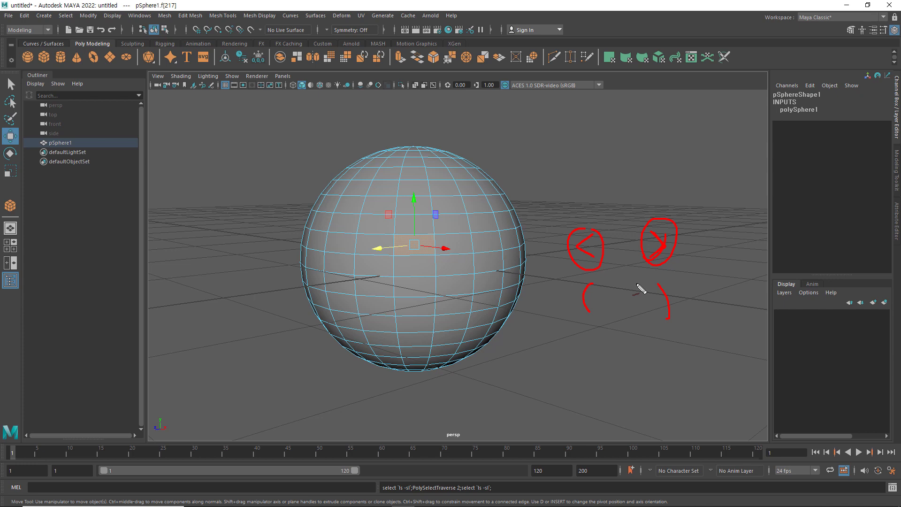
pyautogui.press('Escape')
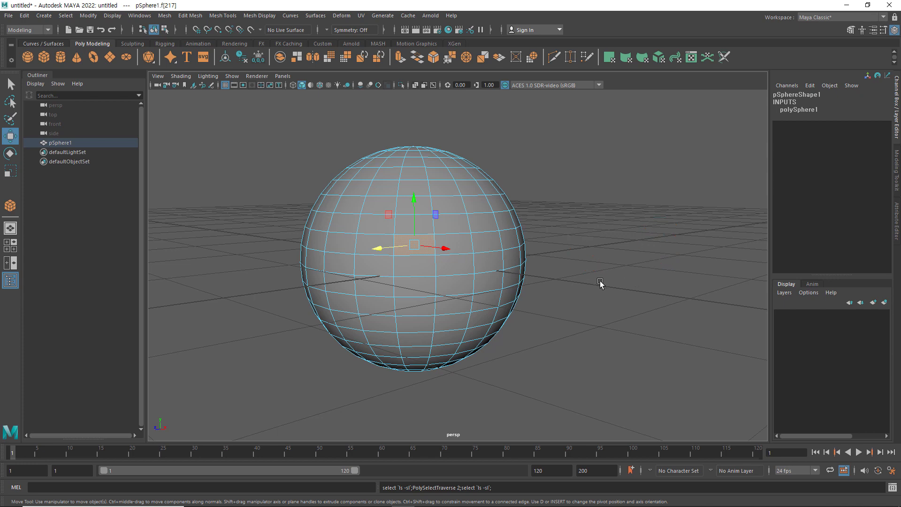
# Reselect the central front face, grow the selection by three rings, and shrink it back to the single face.
pyautogui.click(600, 282)
pyautogui.click(414, 248)
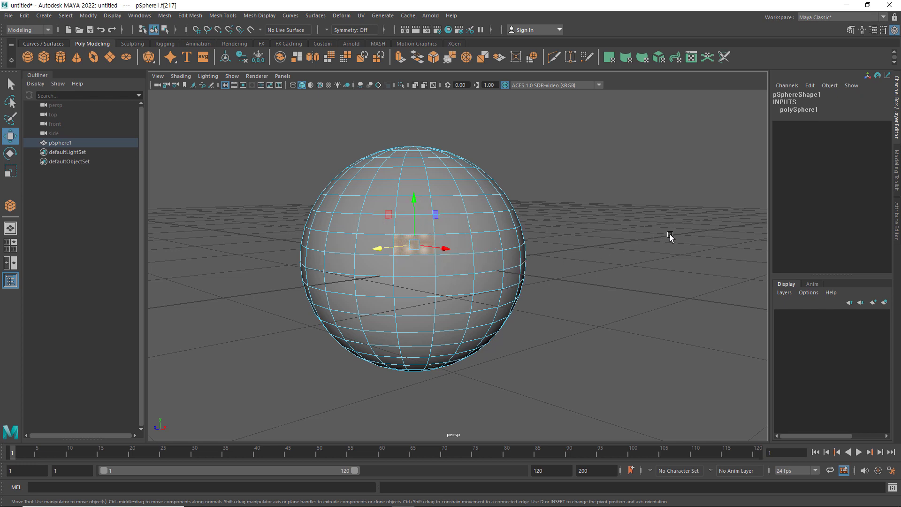
pyautogui.hotkey('shift', '.')
pyautogui.hotkey('shift', '.')
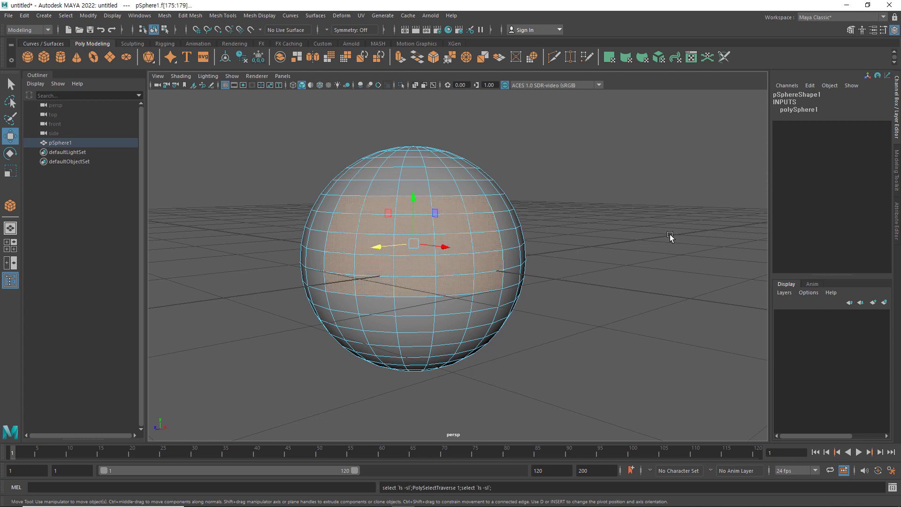
pyautogui.hotkey('shift', '.')
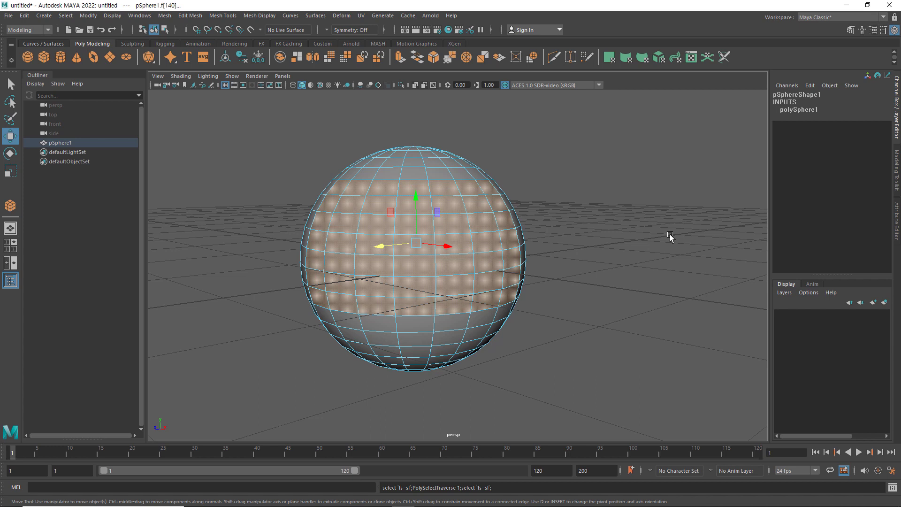
pyautogui.press('ctrl+less')
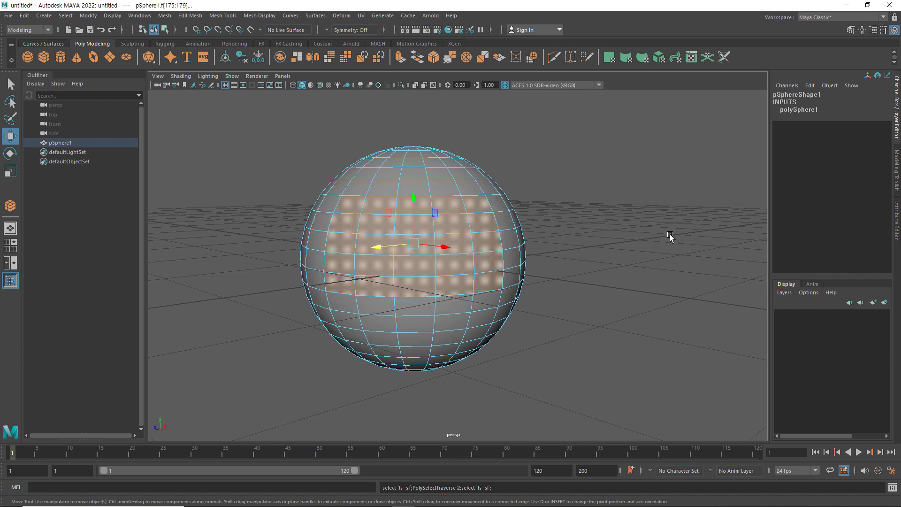
pyautogui.press('ctrl+less')
pyautogui.press('ctrl+less')
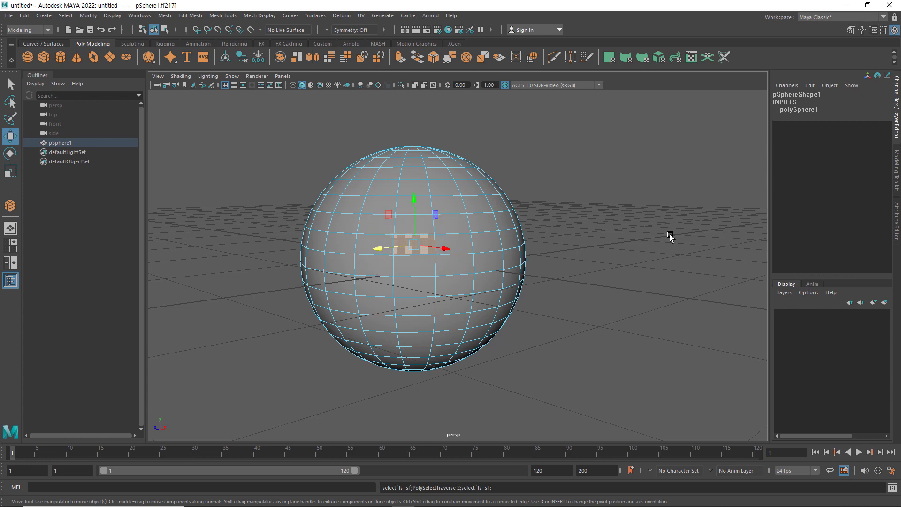
# Alternately grow and shrink the central face selection by two rings, and clear it.
pyautogui.hotkey('ctrl', '>')
pyautogui.hotkey('ctrl', '>')
pyautogui.press('ctrl+less')
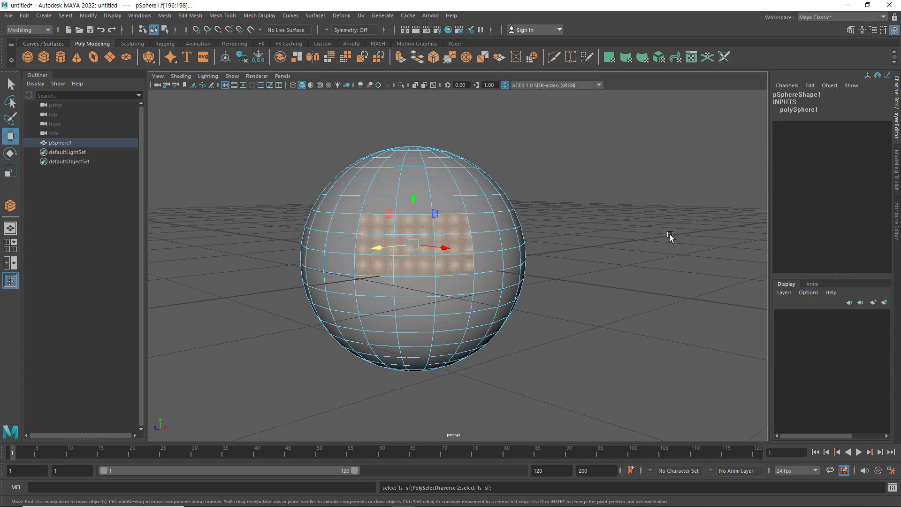
pyautogui.press('ctrl+less')
pyautogui.hotkey('ctrl', '>')
pyautogui.hotkey('ctrl', '>')
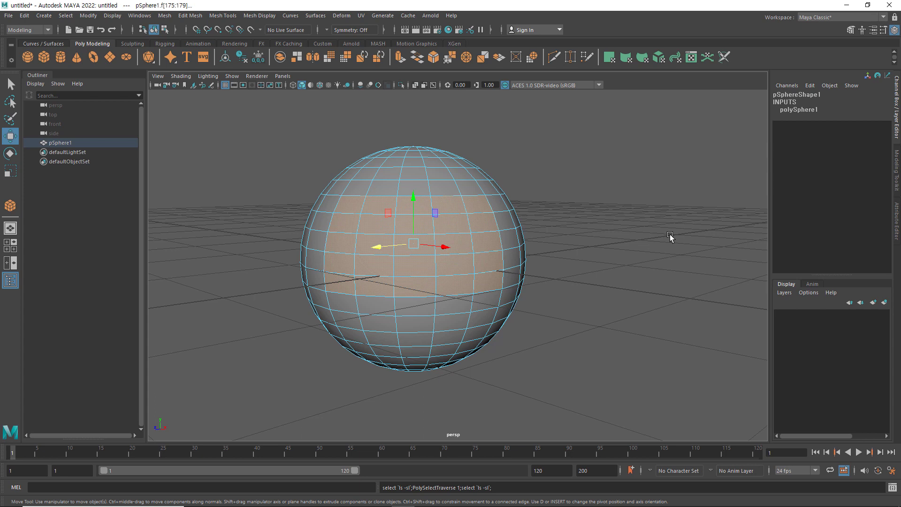
pyautogui.click(587, 318)
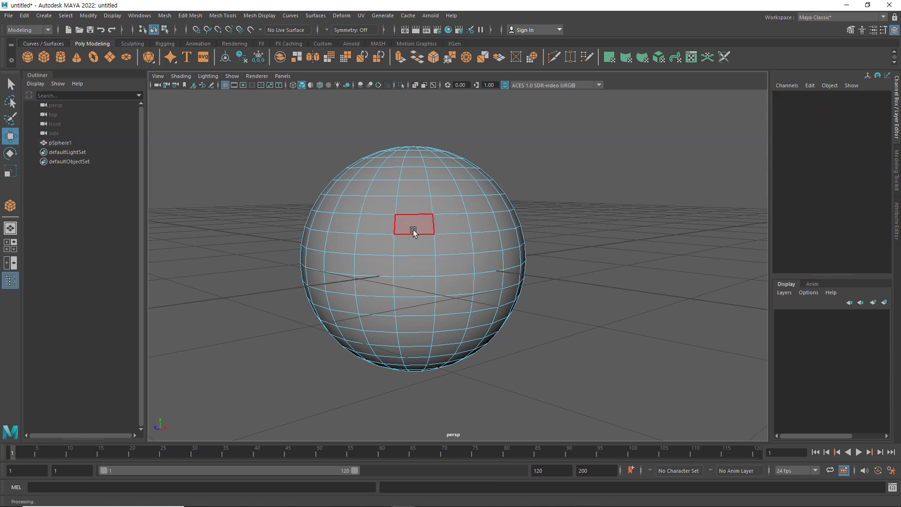
# Review the polygon component selection modes and keep the sphere in face selection mode.
pyautogui.click(73, 17)
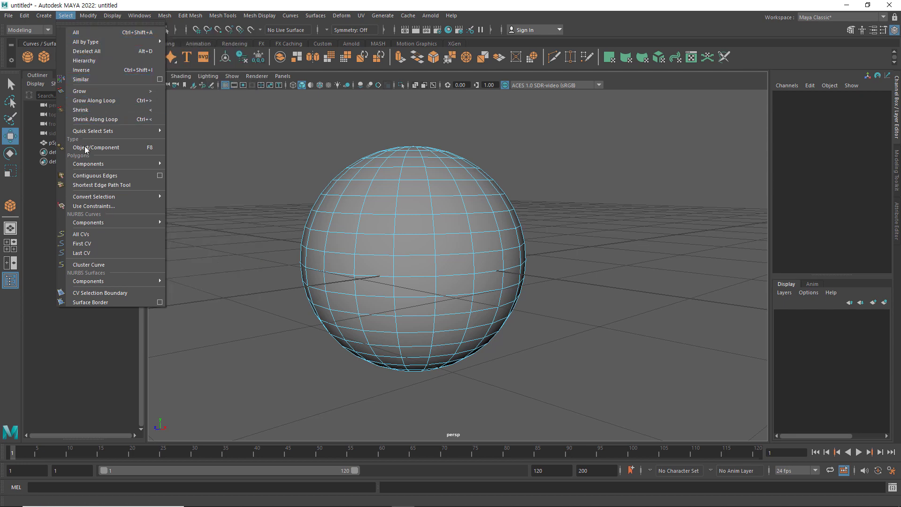
pyautogui.moveTo(91, 164)
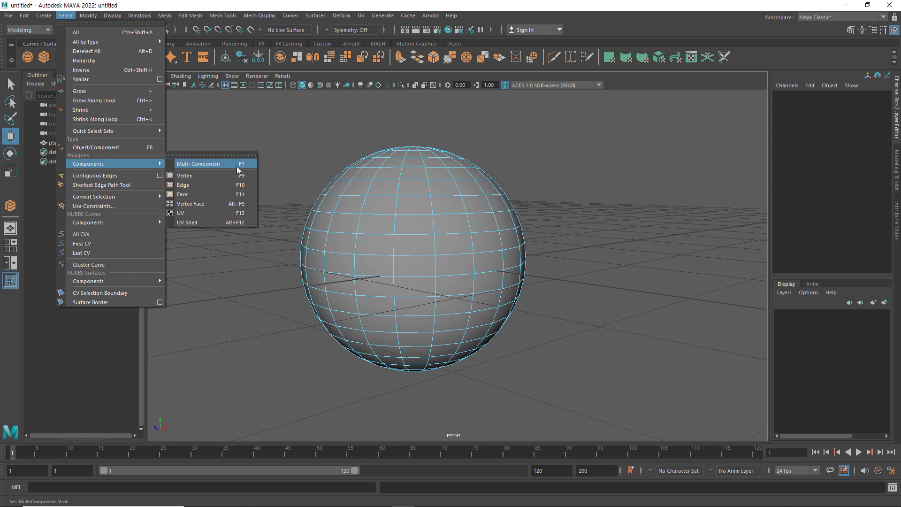
pyautogui.rightClick(272, 235)
pyautogui.rightClick(272, 234)
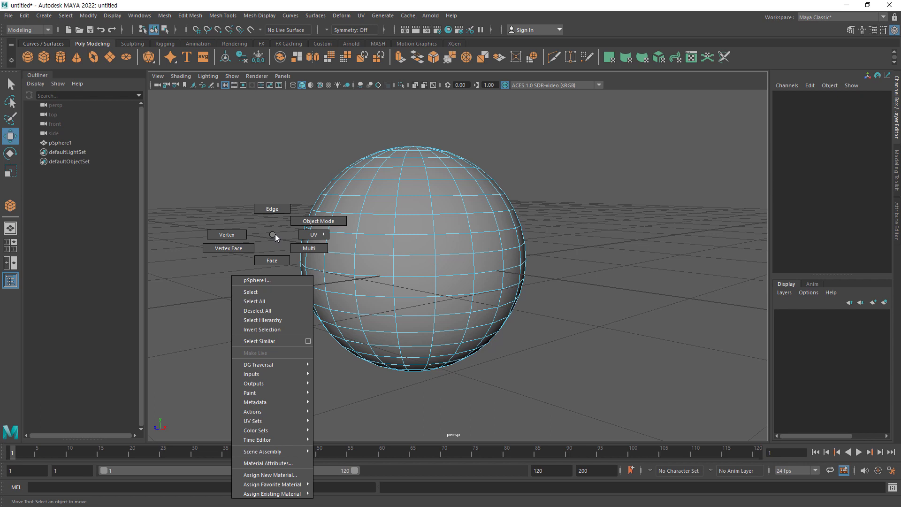
pyautogui.click(272, 260)
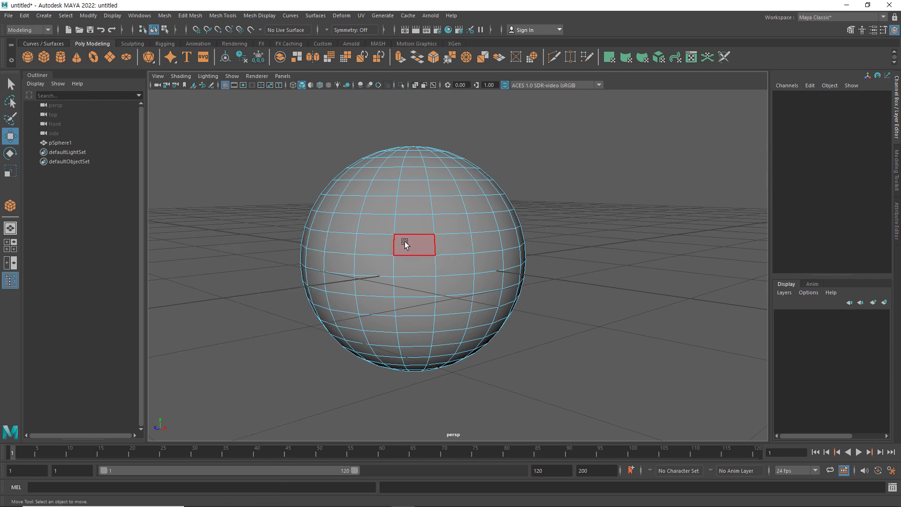
# Switch the sphere through edge, vertex and face selection in turn, and return it to object mode.
pyautogui.rightClick(405, 244)
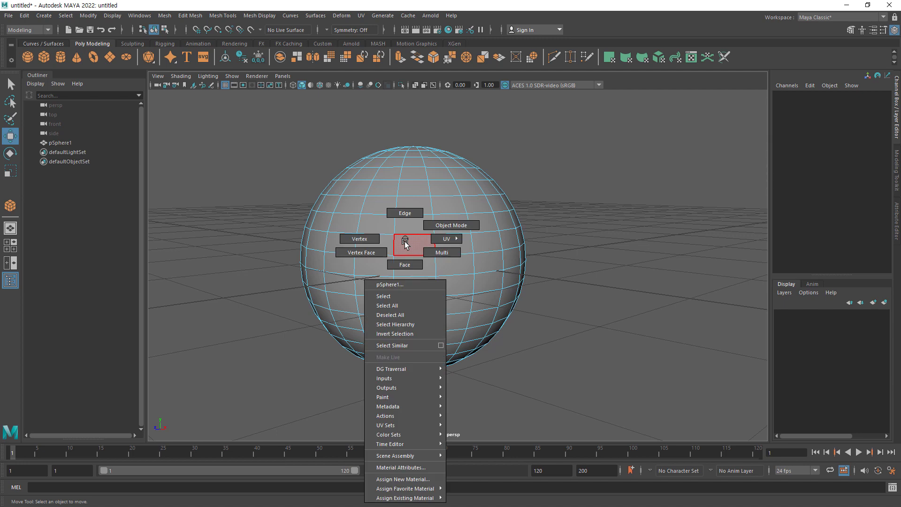
pyautogui.click(405, 213)
pyautogui.rightClick(408, 243)
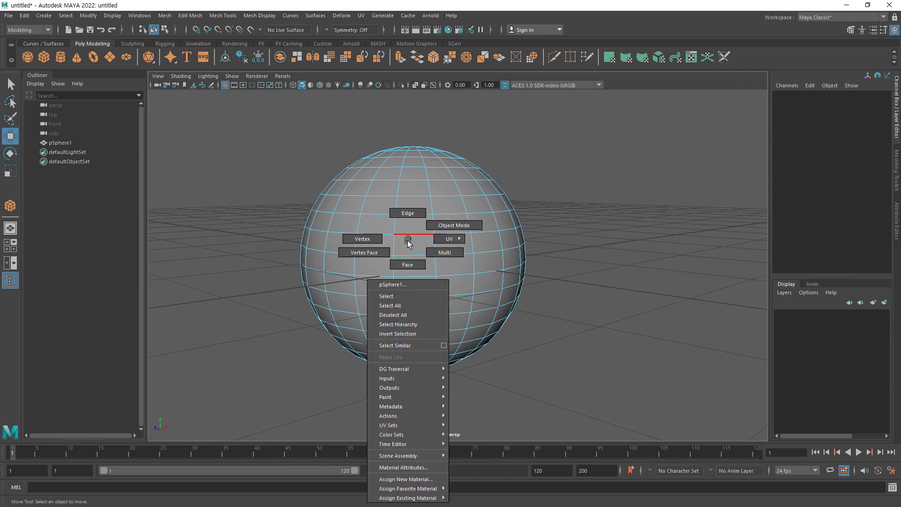
pyautogui.click(365, 239)
pyautogui.rightClick(417, 242)
pyautogui.click(420, 266)
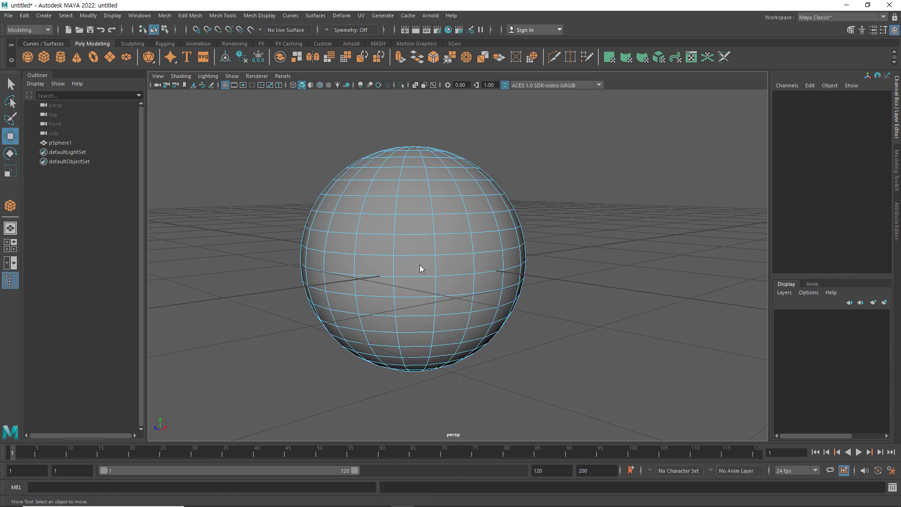
pyautogui.rightClick(414, 244)
pyautogui.click(451, 227)
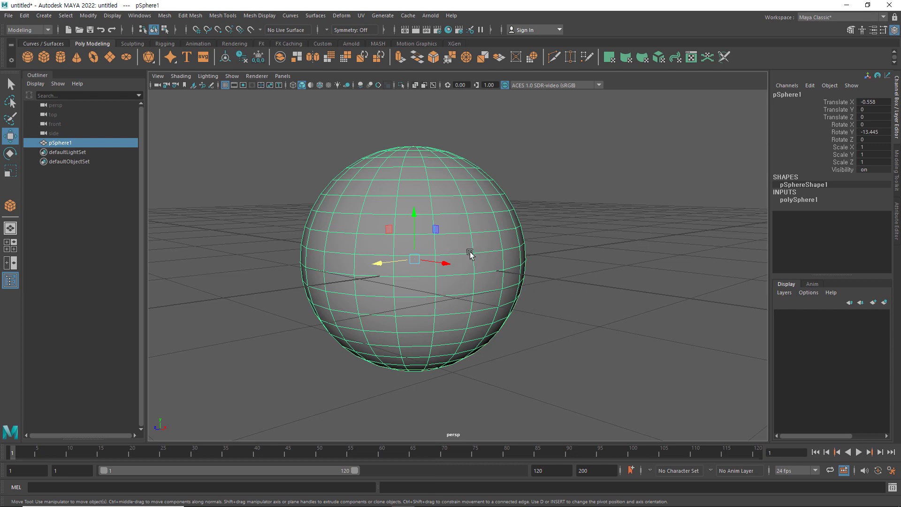
# Switch to face selection and select four separate faces spaced around the centre of the sphere's front.
pyautogui.moveTo(459, 229); pyautogui.dragTo(461, 254, button='right')
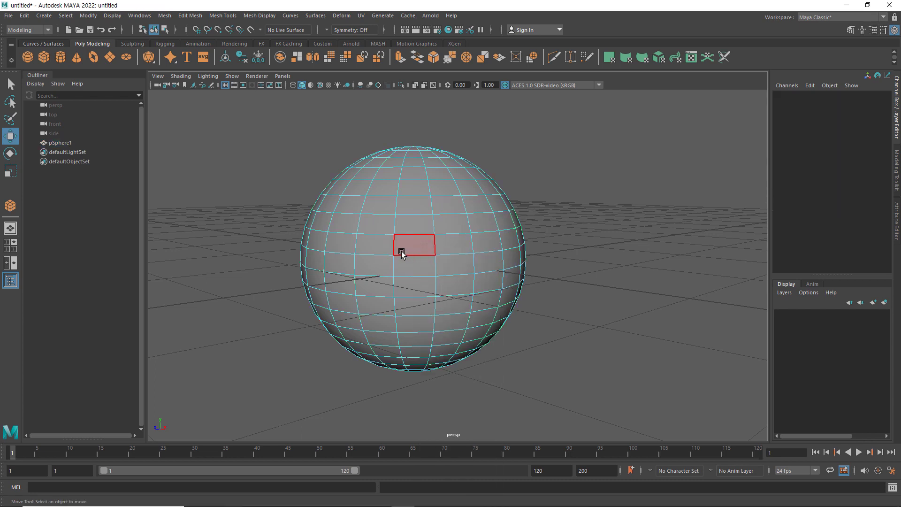
pyautogui.click(387, 252)
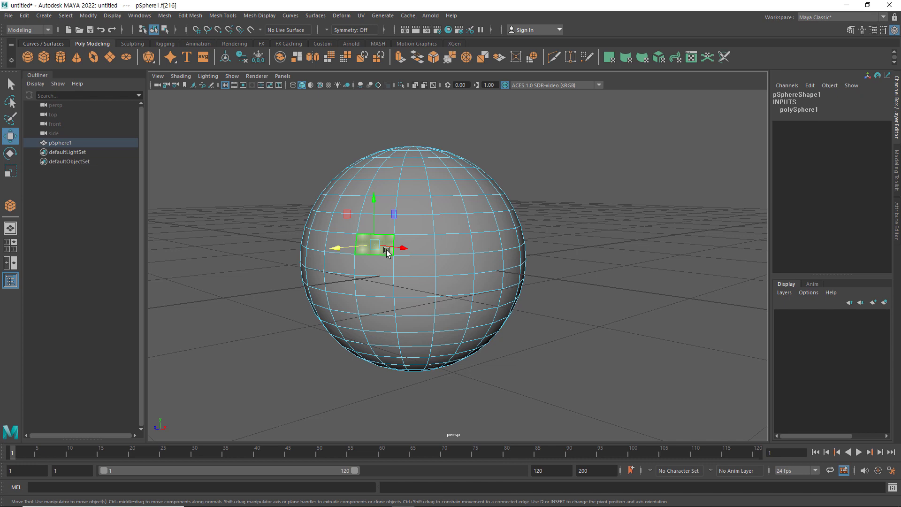
pyautogui.keyDown('shift'); pyautogui.click(457, 248); pyautogui.keyUp('shift')
pyautogui.keyDown('shift'); pyautogui.click(458, 283); pyautogui.keyUp('shift')
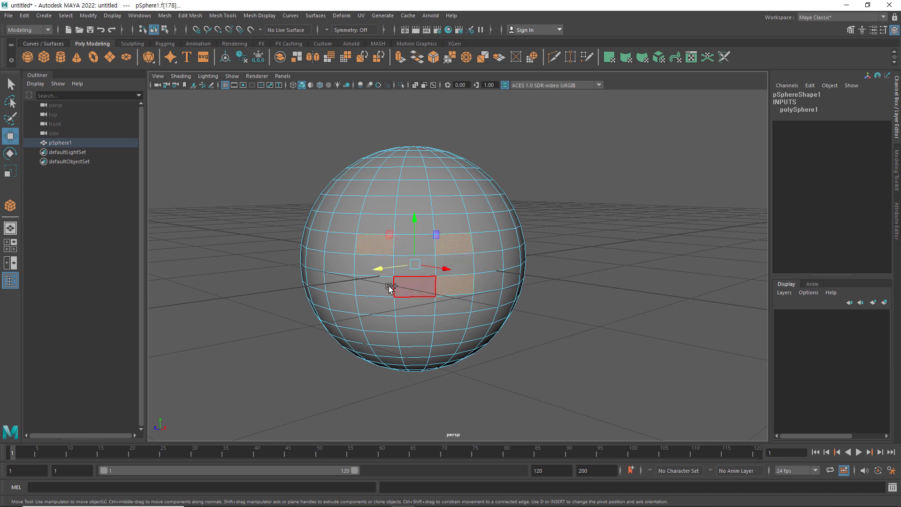
pyautogui.keyDown('shift'); pyautogui.click(382, 286); pyautogui.keyUp('shift')
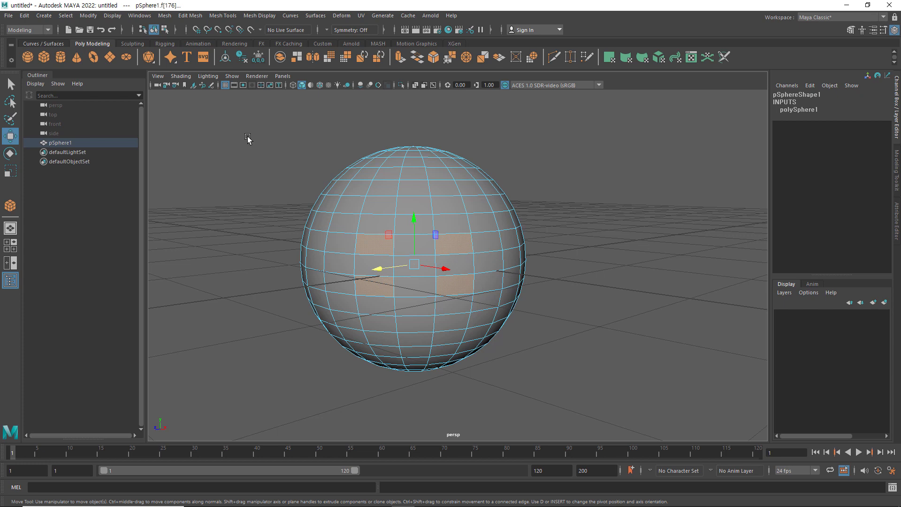
# Look through the available mesh editing, mesh tool and generation commands, and clear the face selection.
pyautogui.click(165, 16)
pyautogui.moveTo(190, 17)
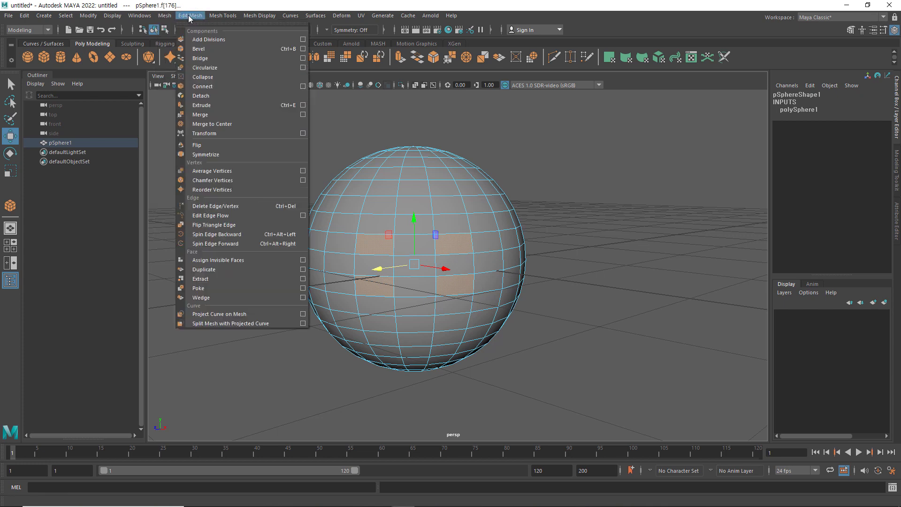
pyautogui.moveTo(222, 16)
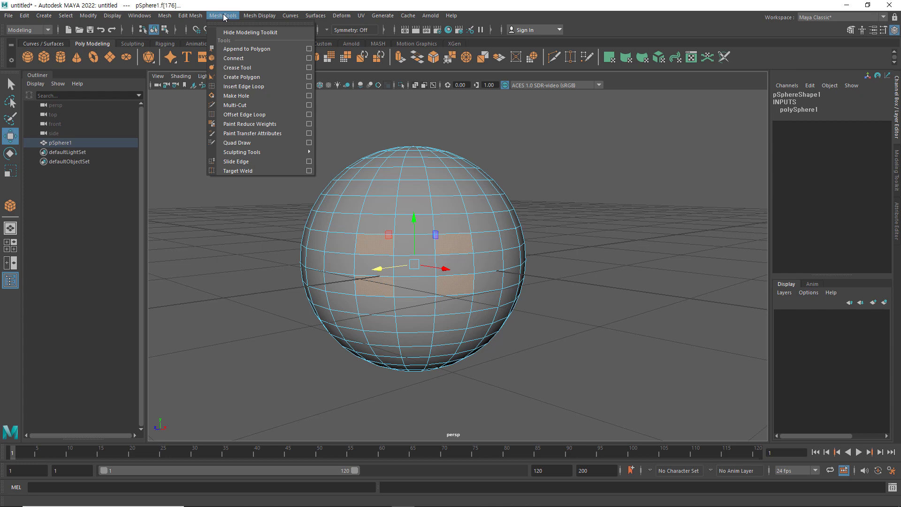
pyautogui.moveTo(389, 16)
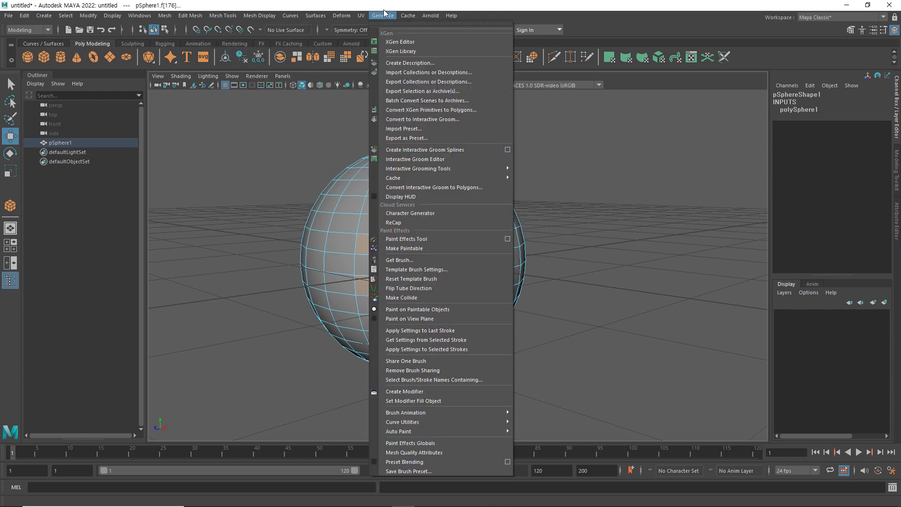
pyautogui.click(612, 242)
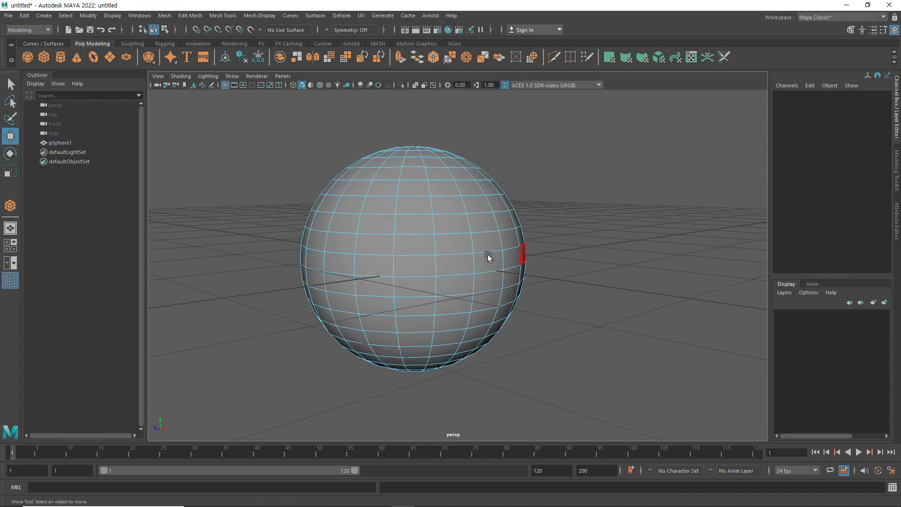
# Reselect the four separate faces on the sphere's front and extrude them outward with Local Translate Z 0.239.
pyautogui.click(378, 245)
pyautogui.keyDown('shift'); pyautogui.click(450, 243); pyautogui.keyUp('shift')
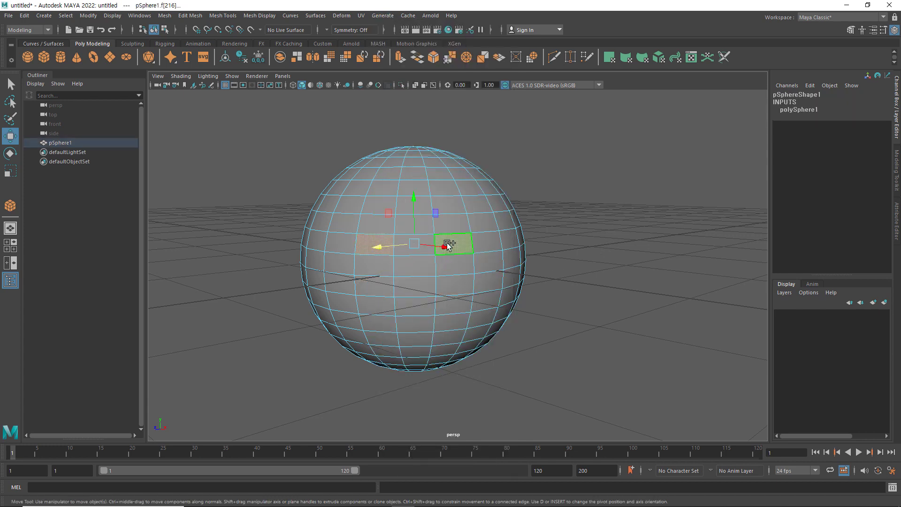
pyautogui.keyDown('shift'); pyautogui.click(378, 284); pyautogui.keyUp('shift')
pyautogui.keyDown('shift'); pyautogui.click(452, 285); pyautogui.keyUp('shift')
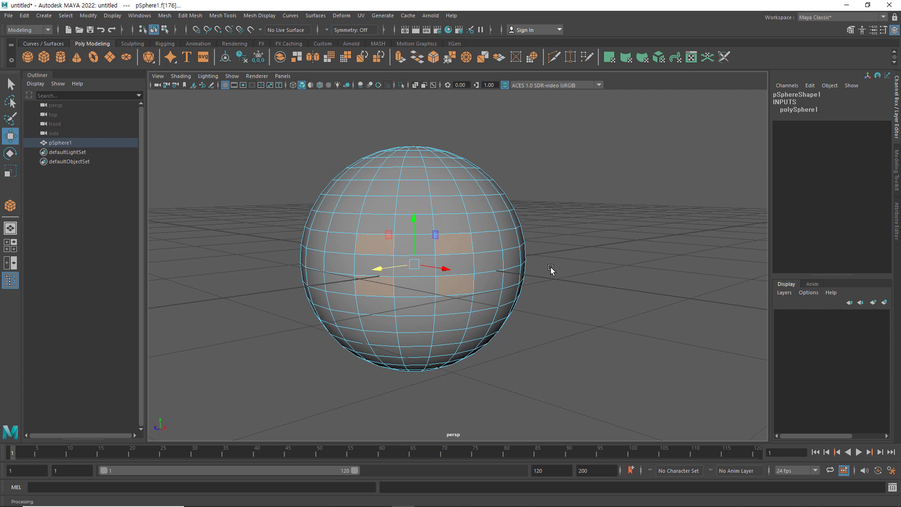
pyautogui.keyDown('shift'); pyautogui.rightClick(551, 243); pyautogui.keyUp('shift')
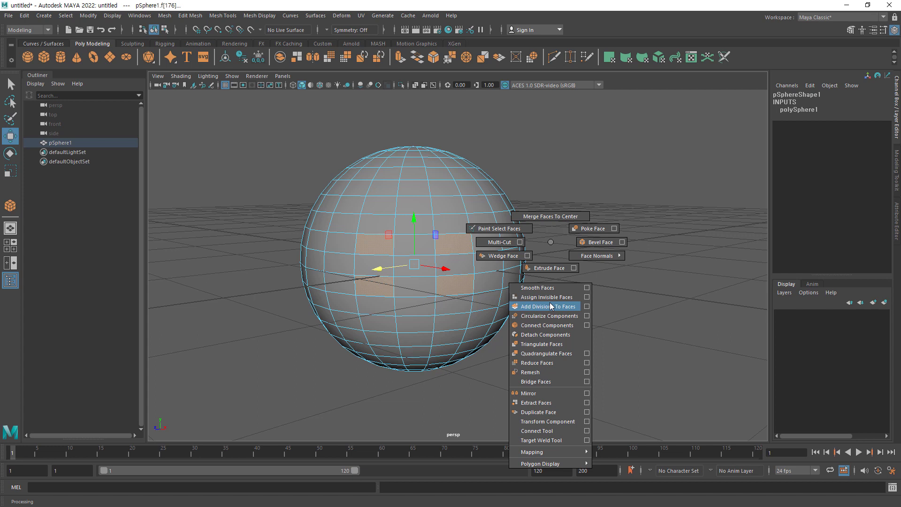
pyautogui.click(550, 270)
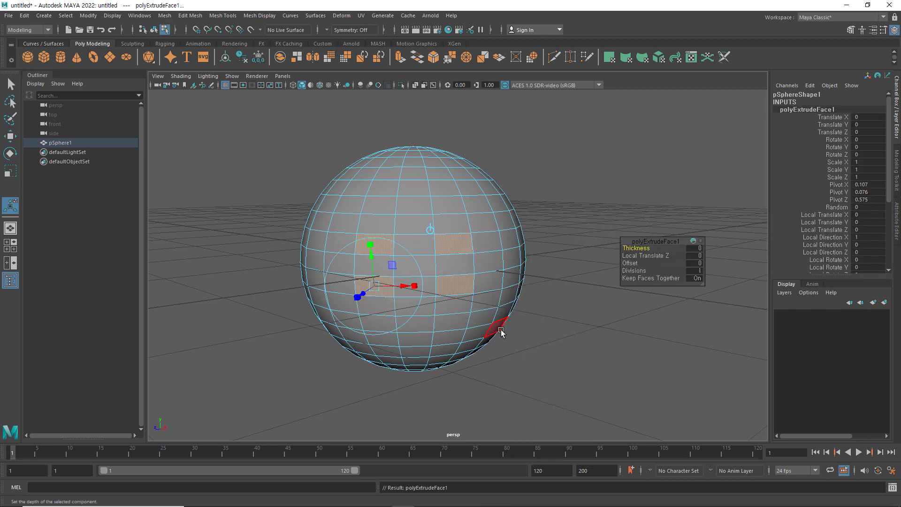
pyautogui.keyDown('alt'); pyautogui.moveTo(537, 343); pyautogui.dragTo(323, 328); pyautogui.keyUp('alt')
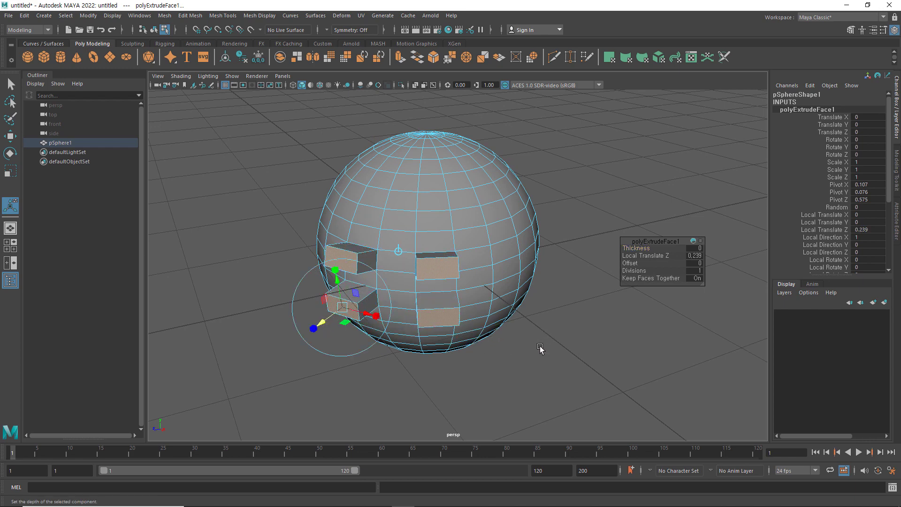
pyautogui.keyDown('alt'); pyautogui.moveTo(539, 350); pyautogui.dragTo(519, 346); pyautogui.keyUp('alt')
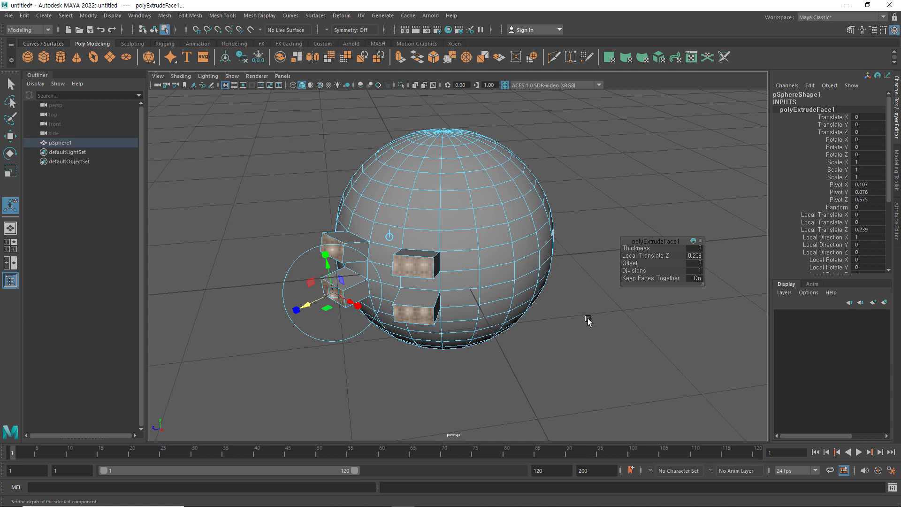
# Undo the extrusion of the four faces and clear the selection.
pyautogui.hotkey('ctrl', 'z')
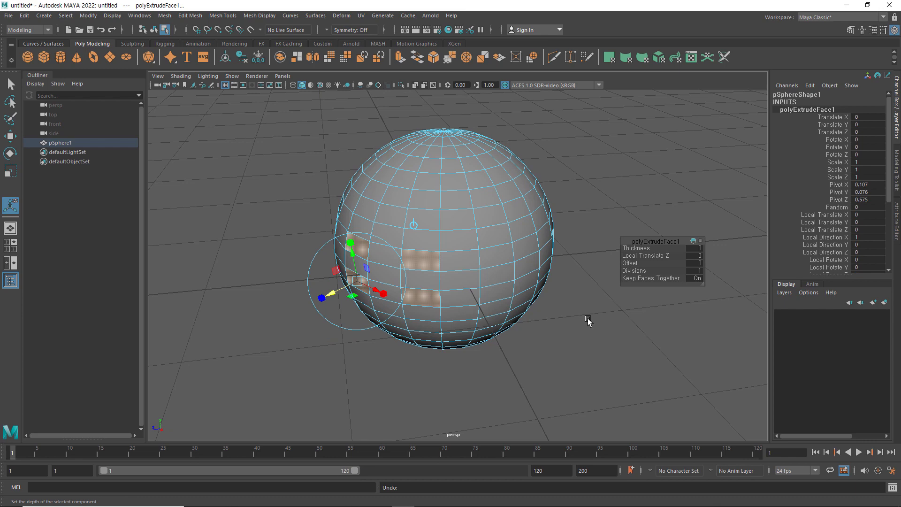
pyautogui.hotkey('ctrl', 'z')
pyautogui.click(604, 306)
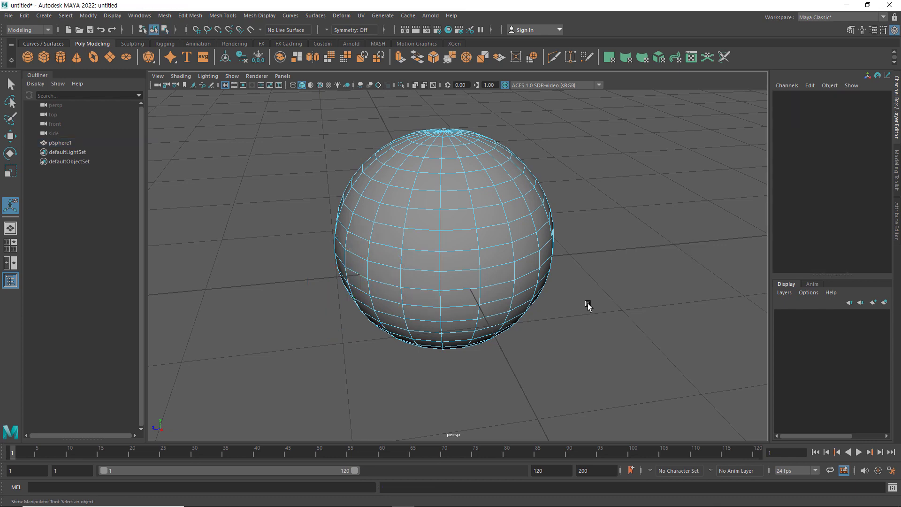
# In face selection mode, select a single face near the centre of the sphere's front and examine the commands offered for faces.
pyautogui.keyDown('alt'); pyautogui.moveTo(588, 310); pyautogui.dragTo(588, 293); pyautogui.keyUp('alt')
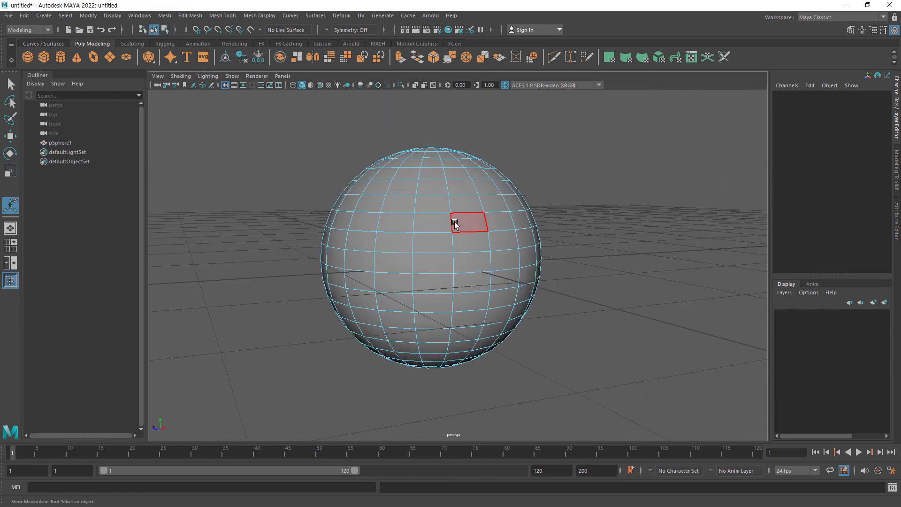
pyautogui.moveTo(455, 222); pyautogui.dragTo(455, 252, button='right')
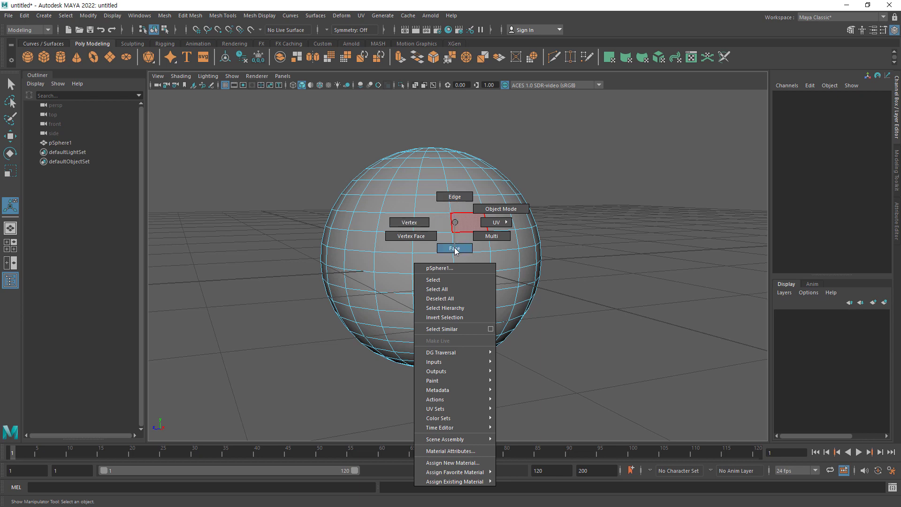
pyautogui.moveTo(455, 247)
pyautogui.mouseDown(button='right')
pyautogui.moveTo(456, 235)
pyautogui.moveTo(459, 250)
pyautogui.mouseUp(button='right')
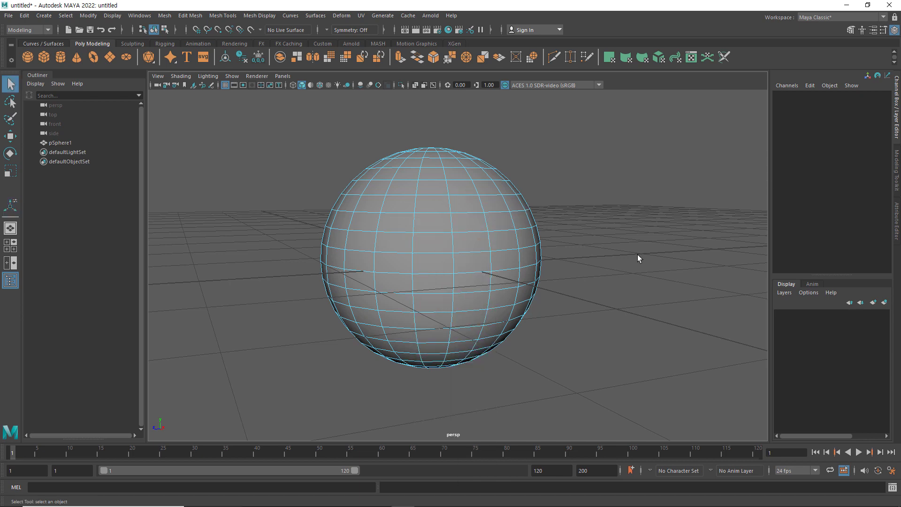
pyautogui.click(424, 204)
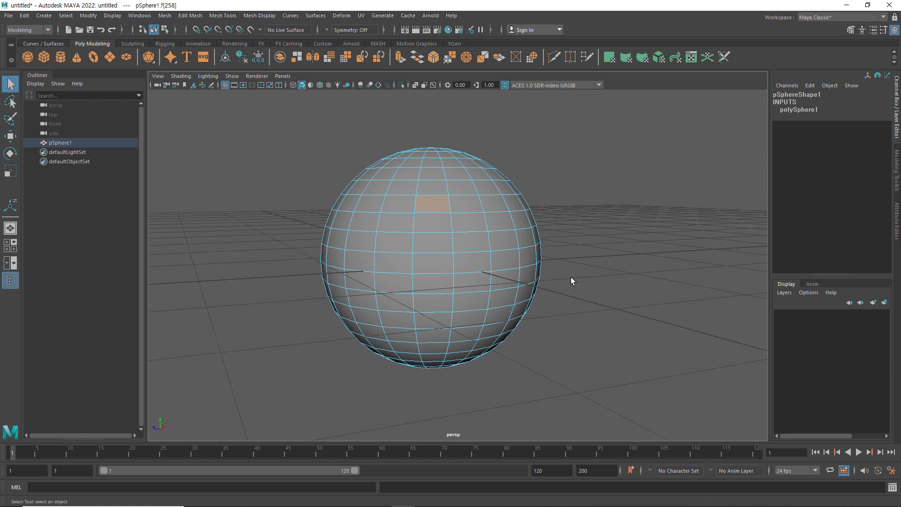
pyautogui.click(469, 236)
pyautogui.keyDown('shift'); pyautogui.rightClick(565, 200); pyautogui.keyUp('shift')
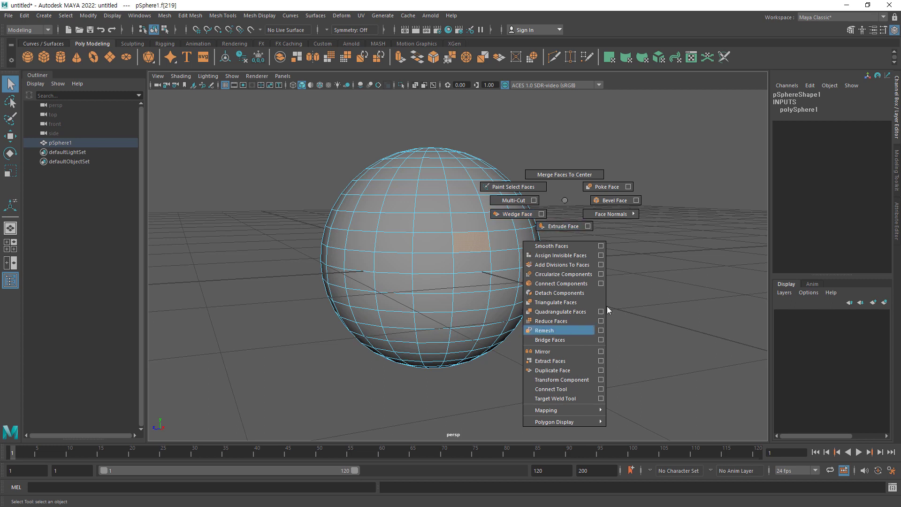
pyautogui.click(682, 250)
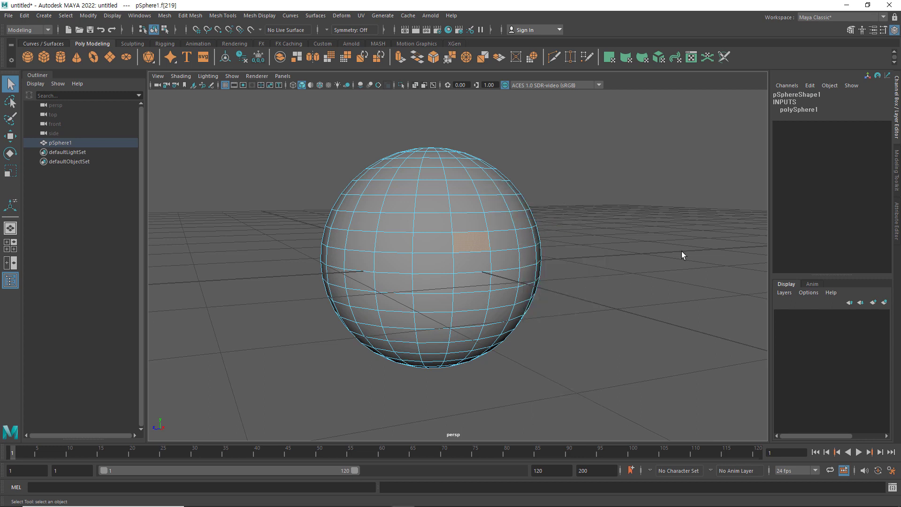
# Switch to edge selection, select one horizontal edge on the sphere's front, and examine the commands offered for edges.
pyautogui.rightClick(466, 223)
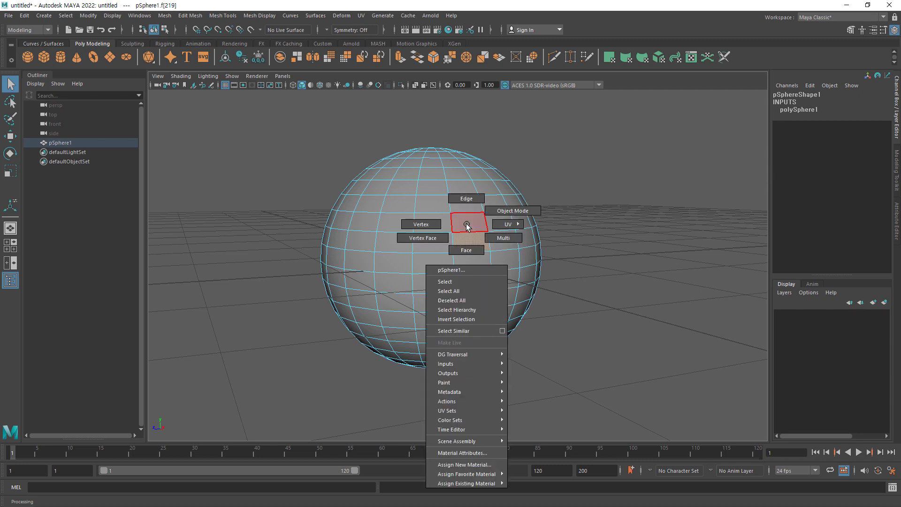
pyautogui.click(466, 199)
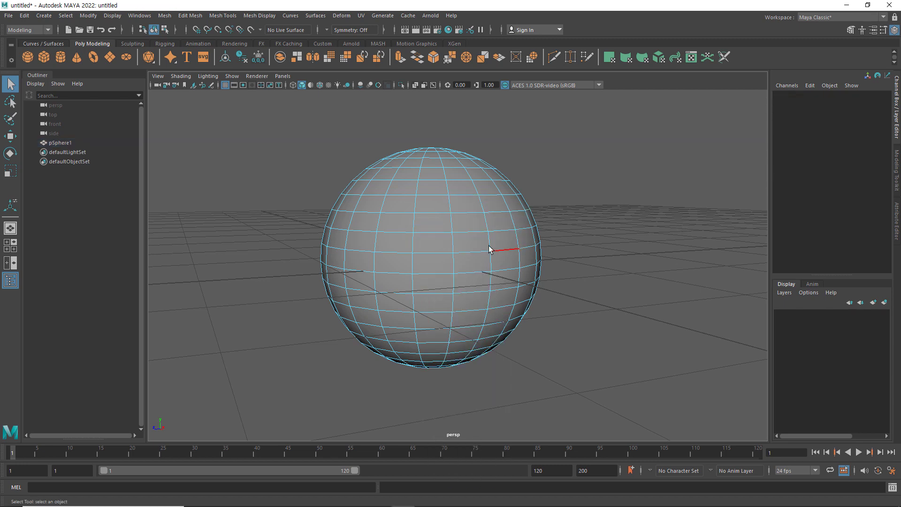
pyautogui.click(470, 232)
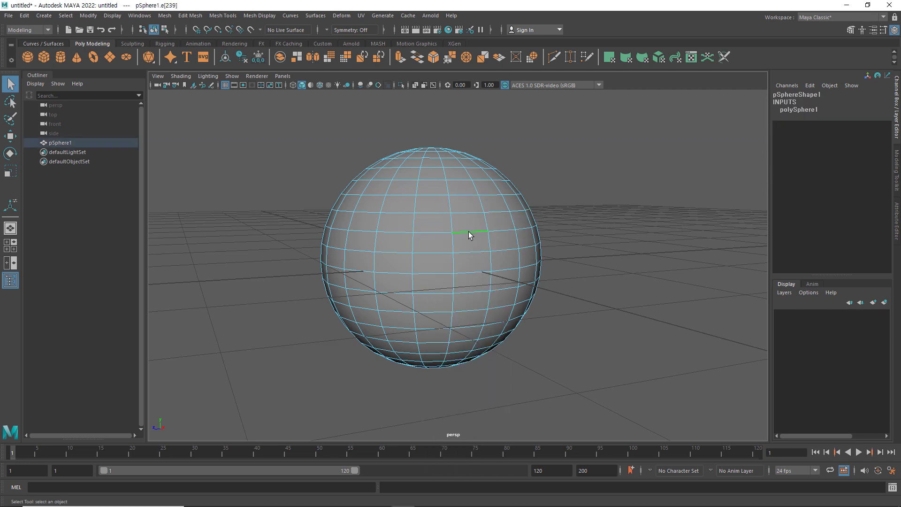
pyautogui.keyDown('shift'); pyautogui.rightClick(608, 227); pyautogui.keyUp('shift')
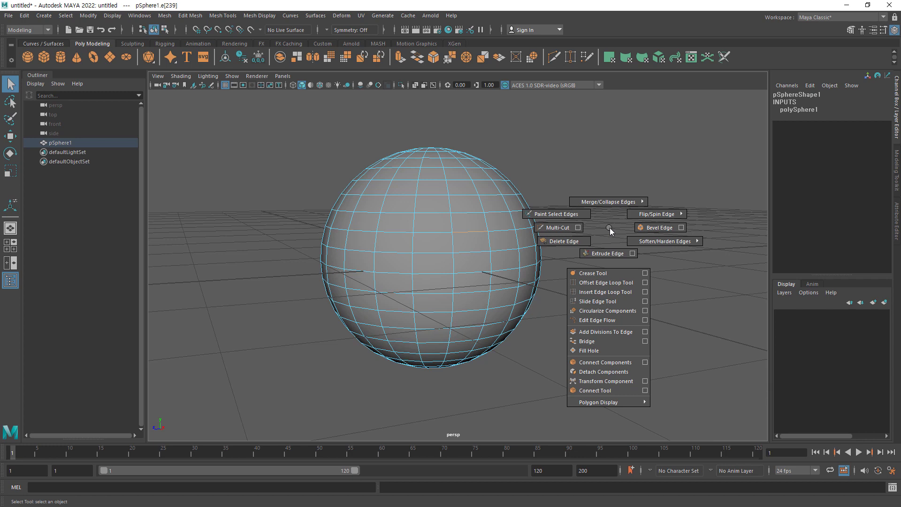
pyautogui.keyDown('shift'); pyautogui.moveTo(610, 230); pyautogui.dragTo(610, 269, button='right'); pyautogui.keyUp('shift')
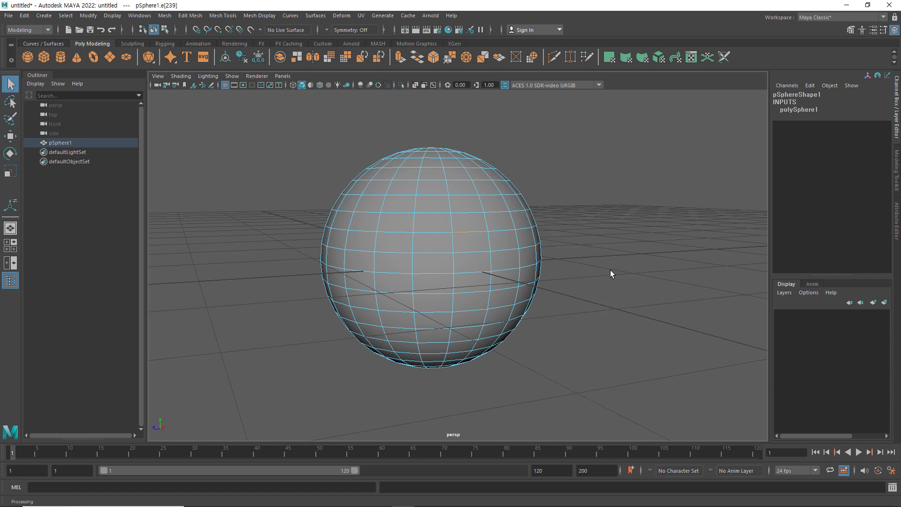